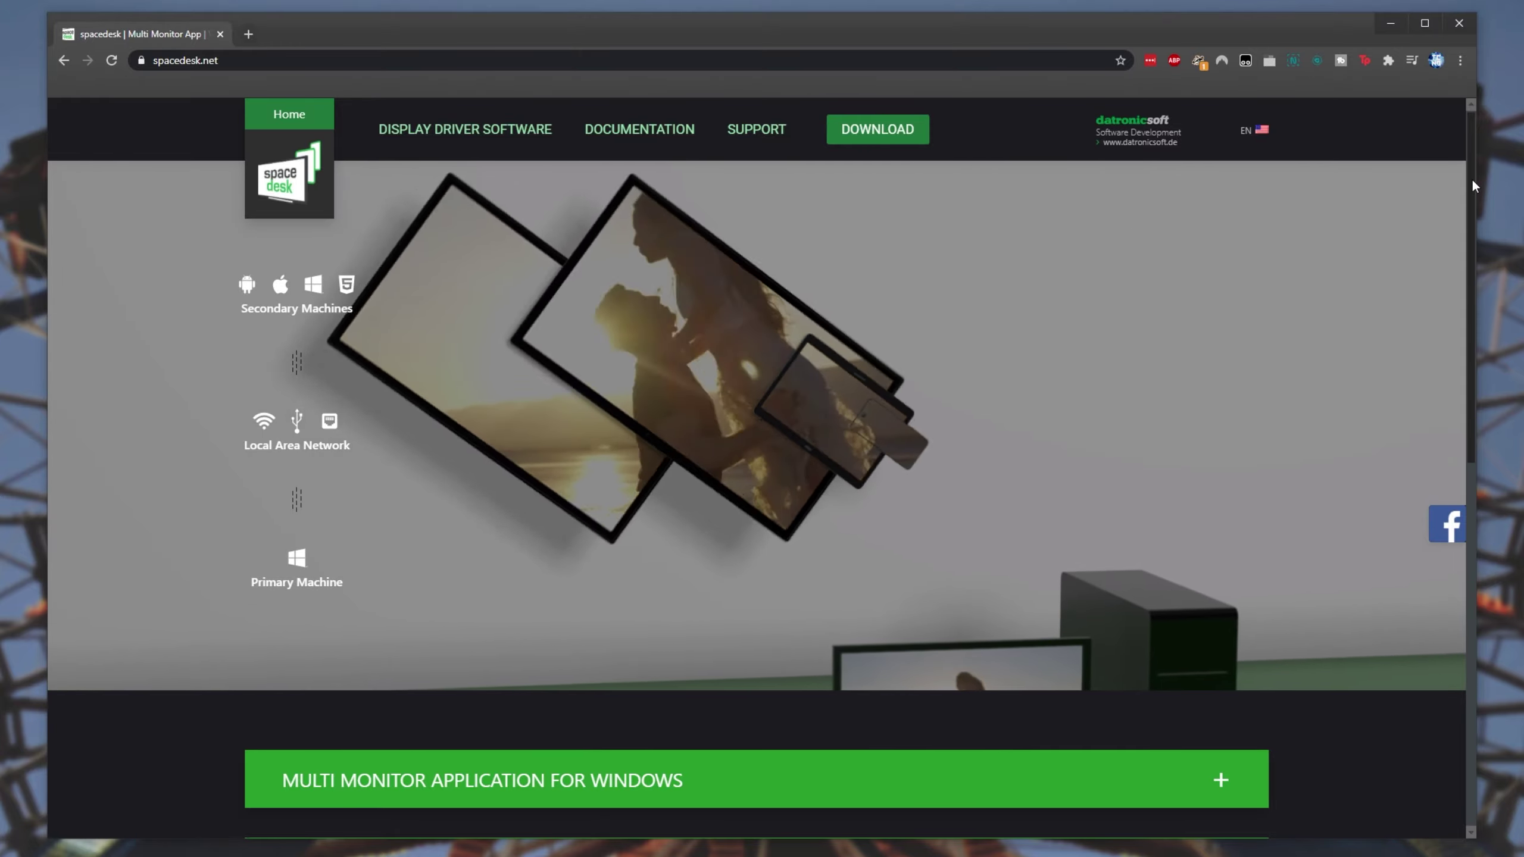
Step: Scroll the spacedesk.net home page down to the green product section headers
mouse_move(1472, 179)
left_mouse_down()
mouse_move(1466, 484)
mouse_move(1467, 176)
left_mouse_up()
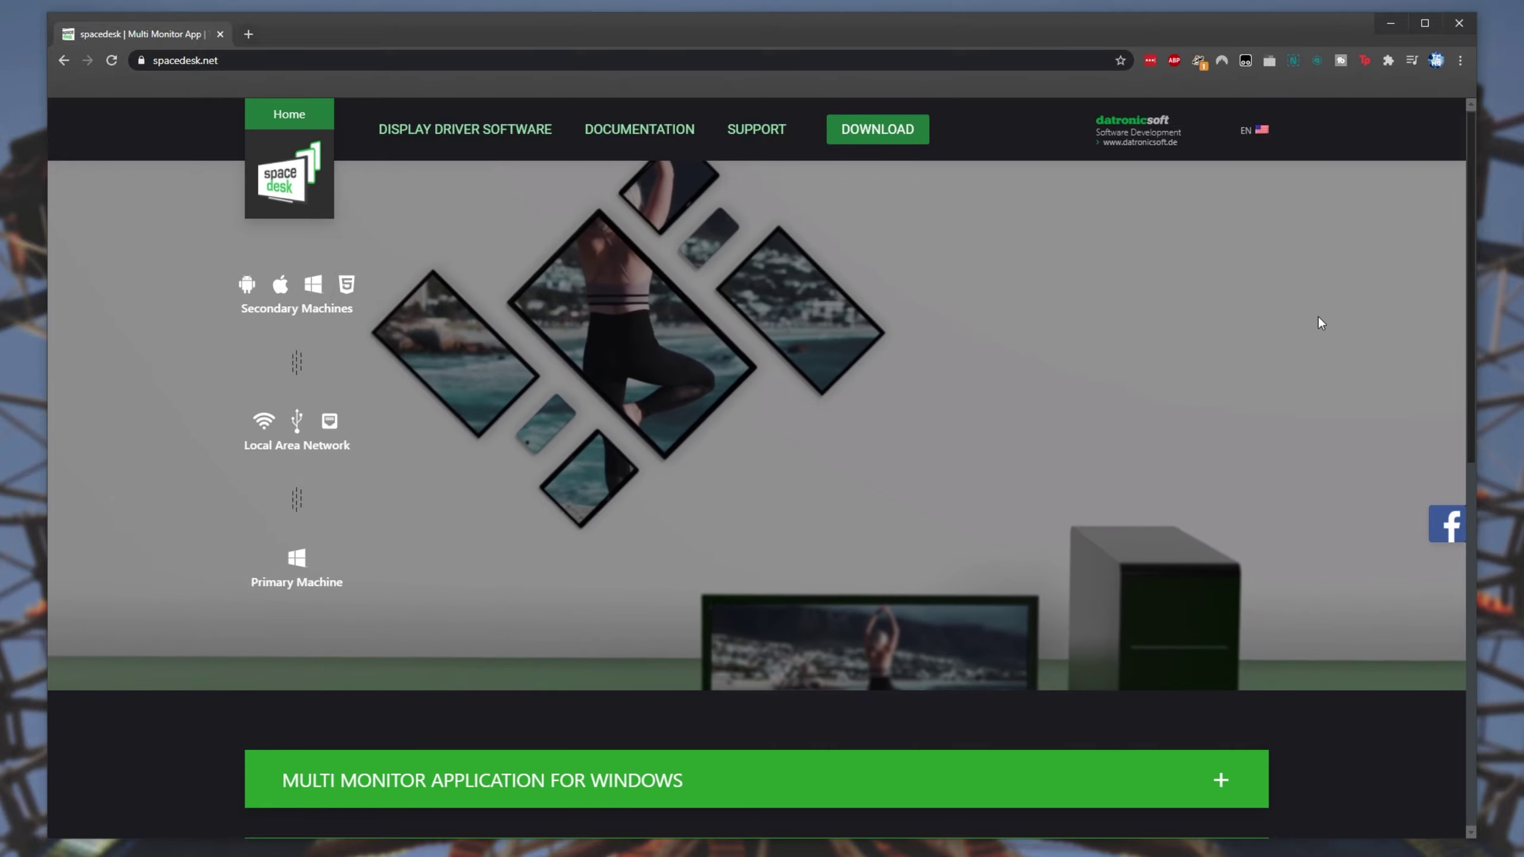
Step: From the Download section, get the Windows 10 (64-bit) driver .msi for the primary PC
left_click(857, 131)
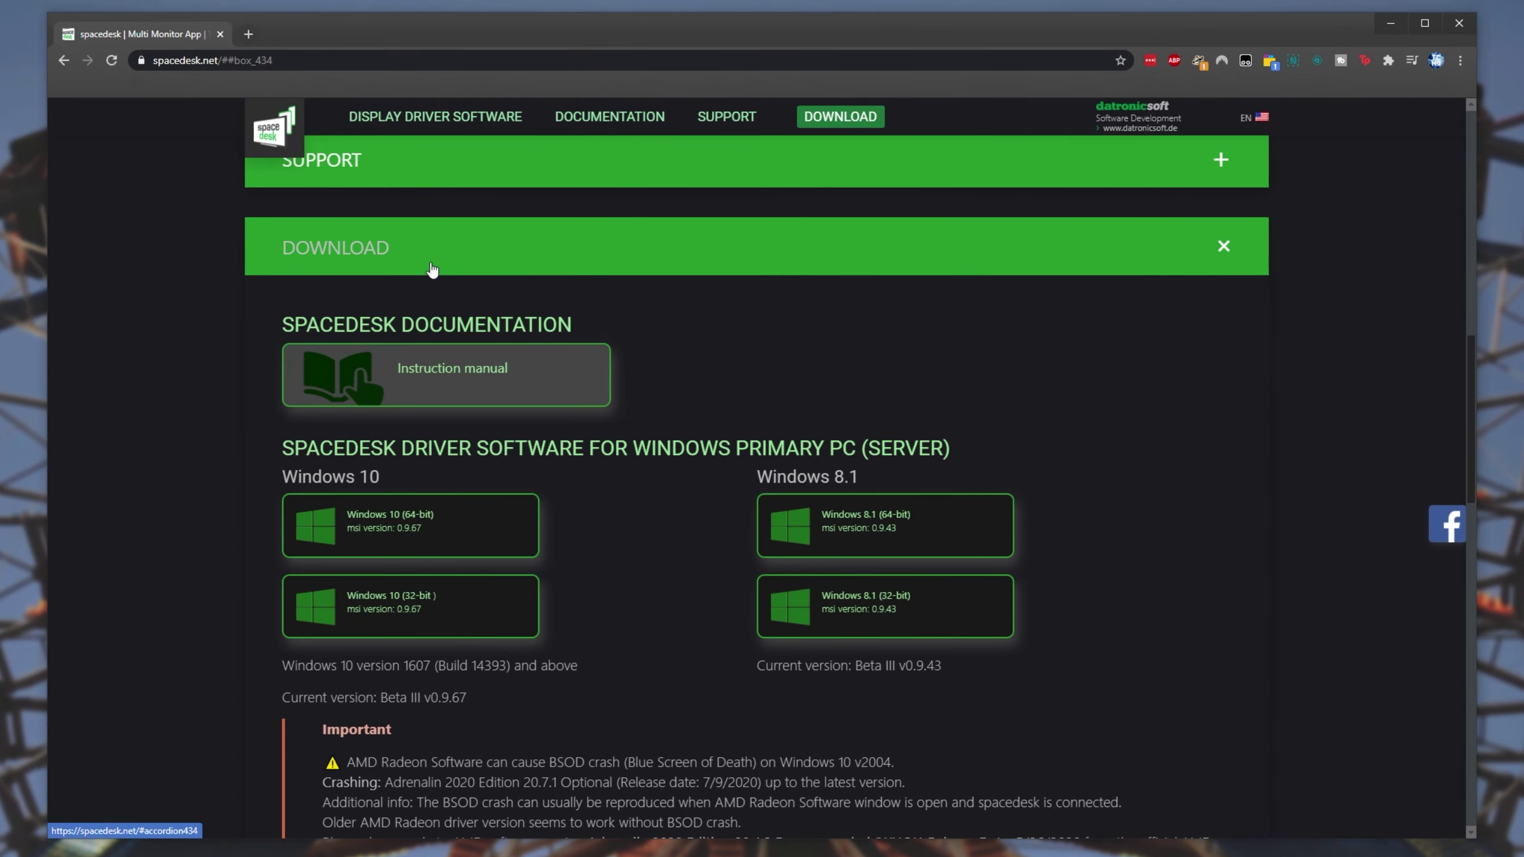
scroll(661, 390, "down", 1)
left_click_drag(283, 373, 856, 373)
left_click_drag(857, 374, 737, 373)
double_click(919, 374)
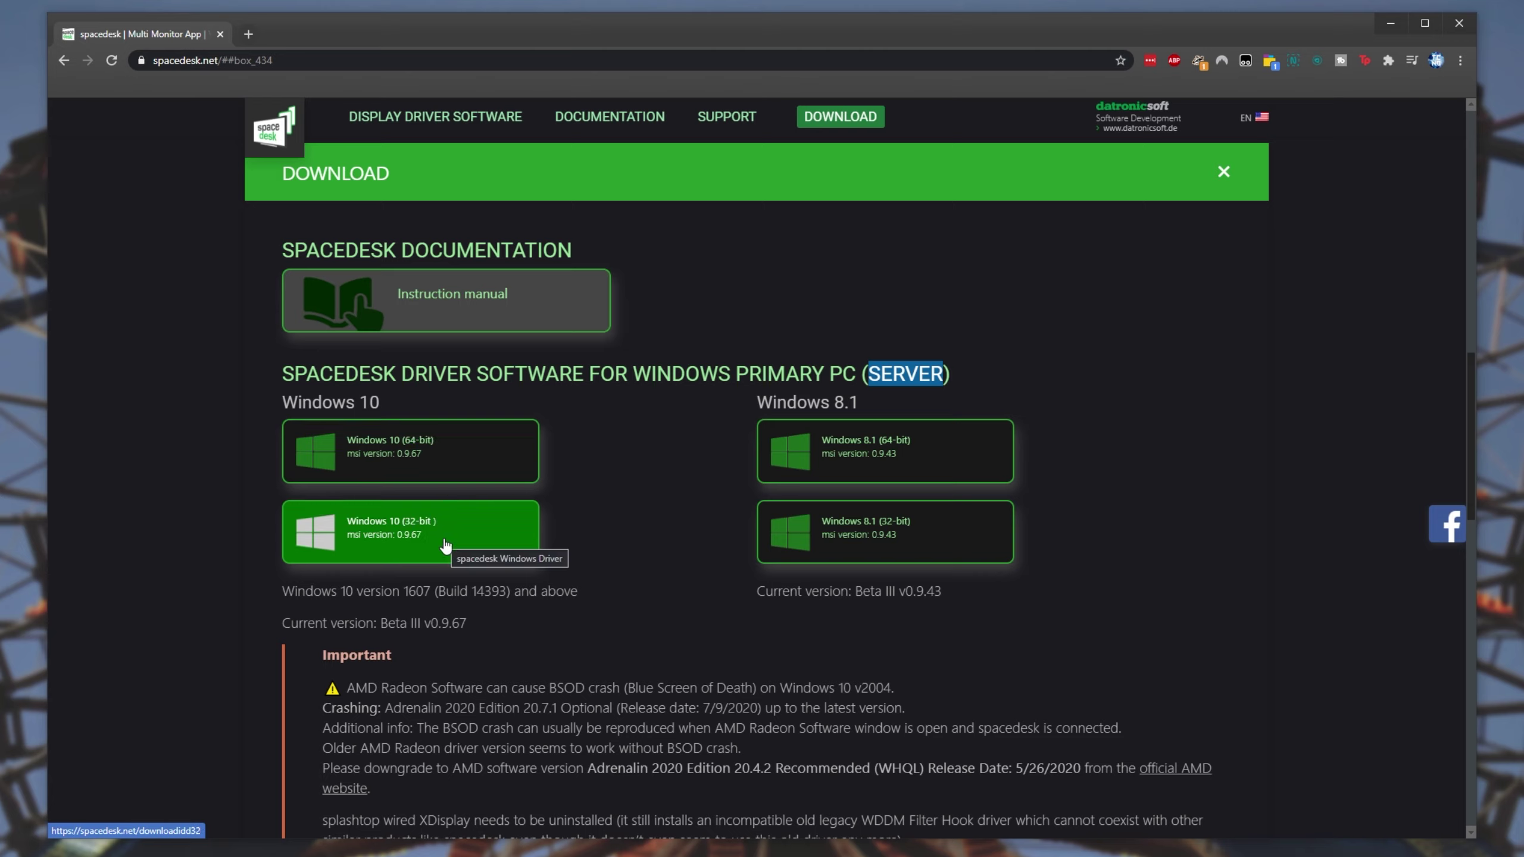
left_click(451, 461)
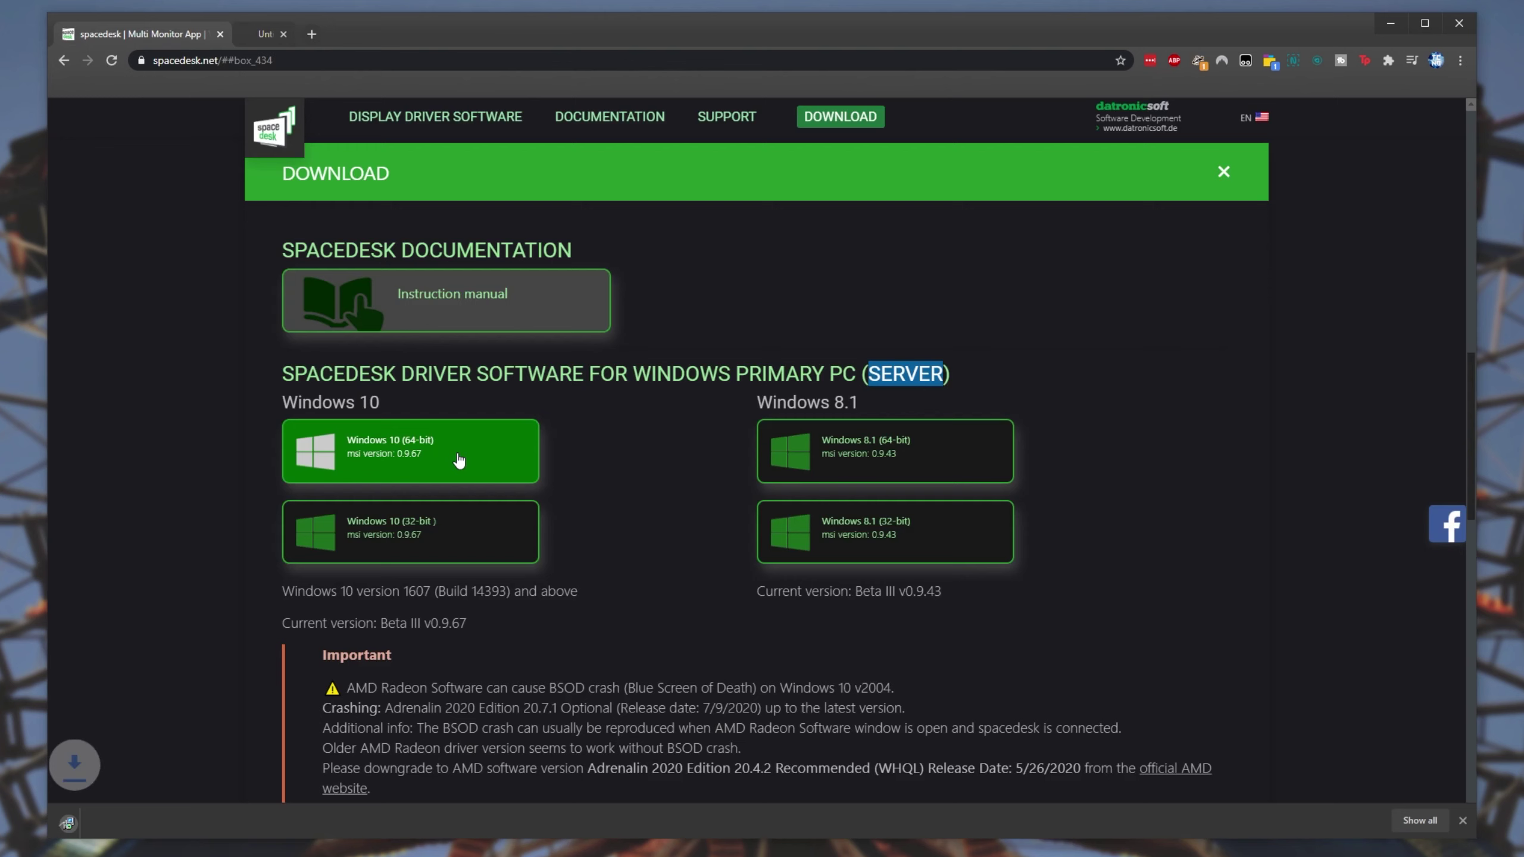
left_click(590, 494)
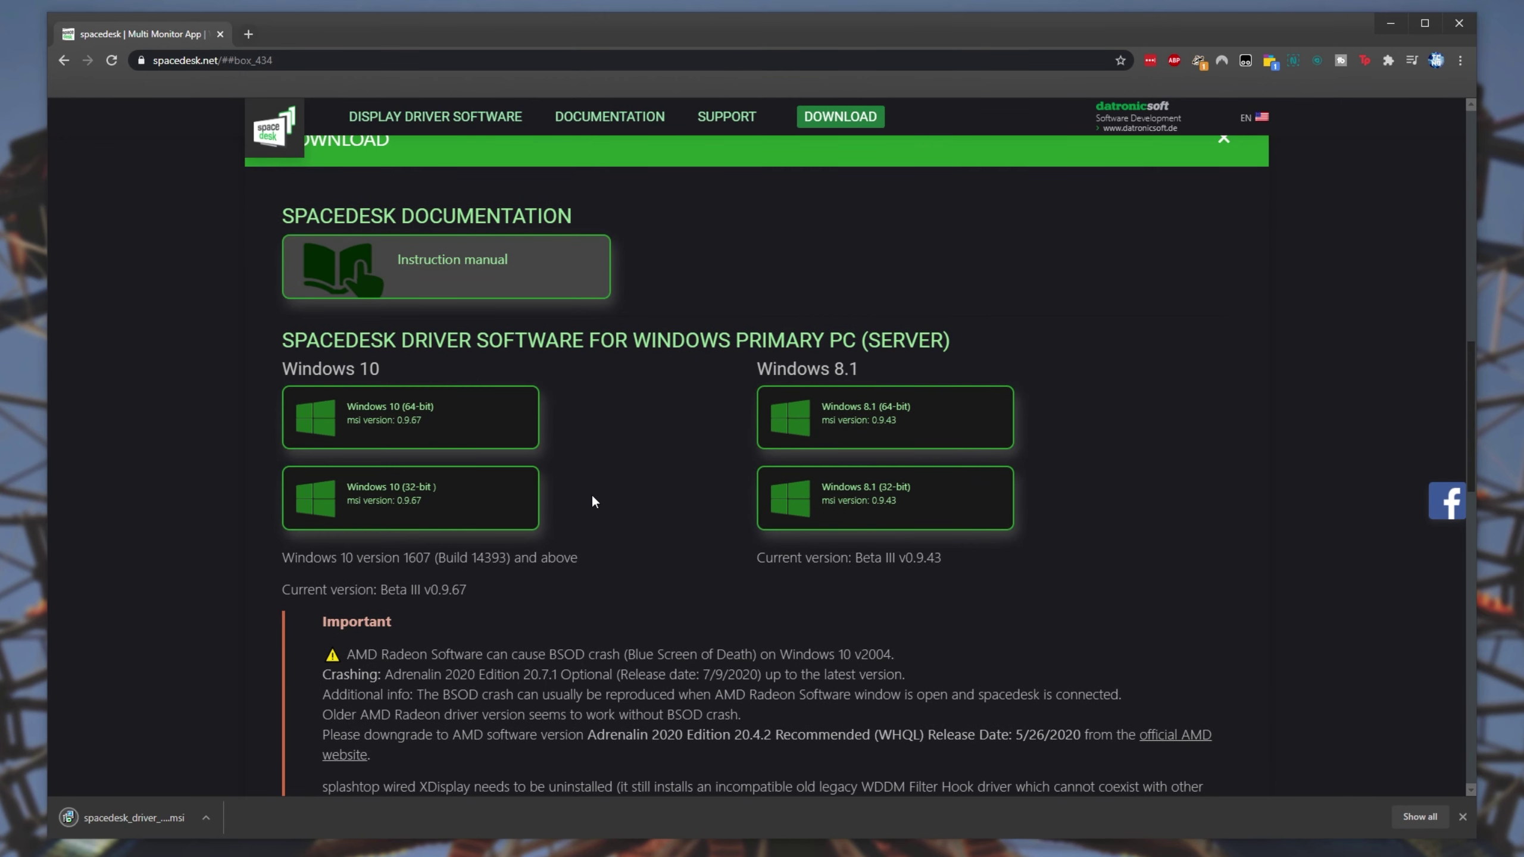
Step: Download the spacedesk Viewer installer for Windows for the secondary client machine
scroll(629, 455, "down", 10)
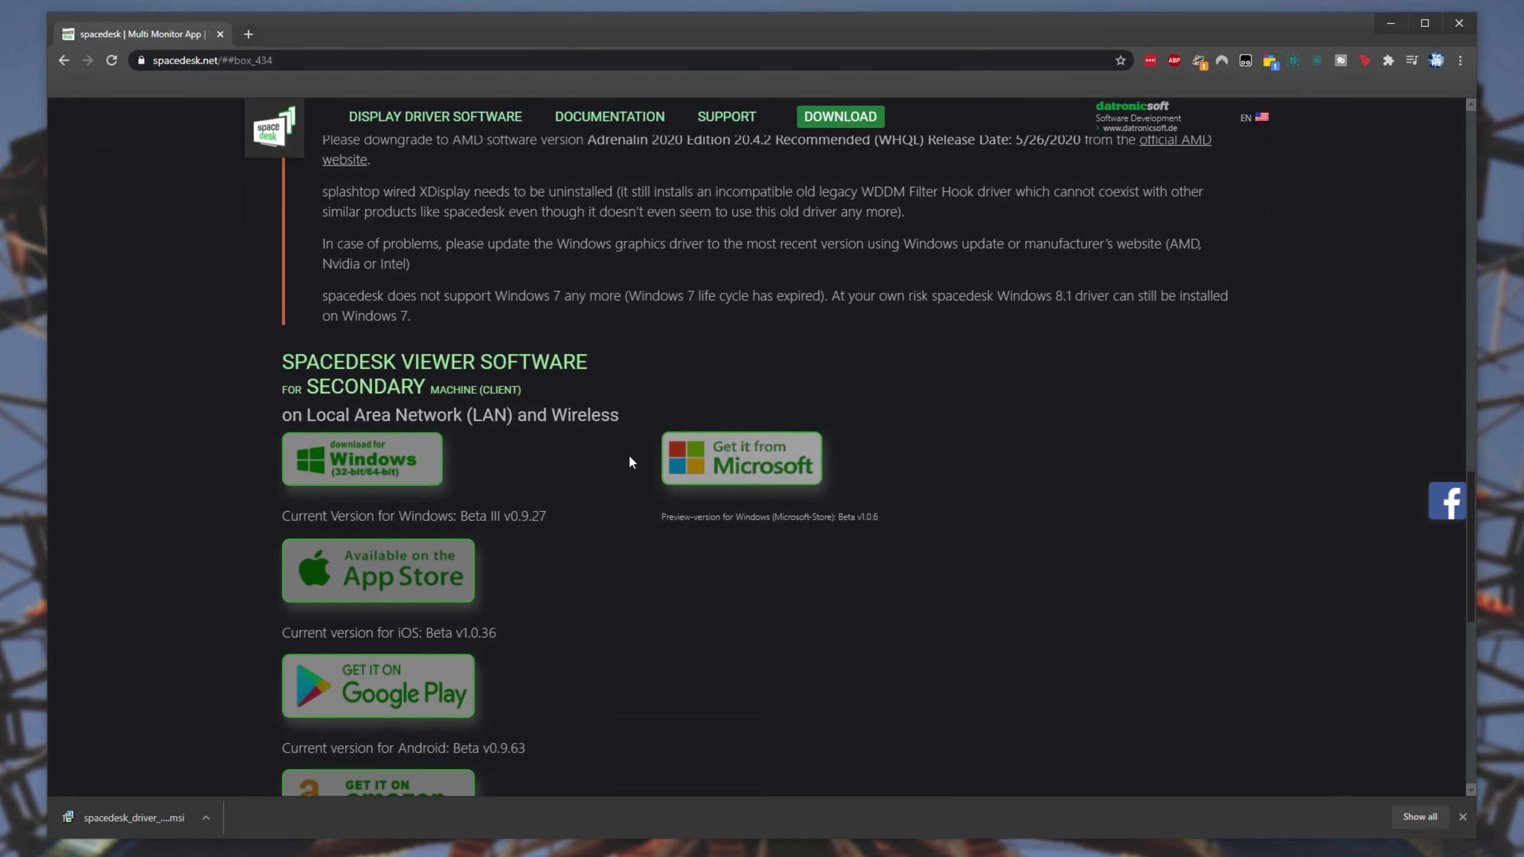
left_click_drag(282, 213, 525, 203)
left_click_drag(282, 241, 521, 240)
left_click(515, 317)
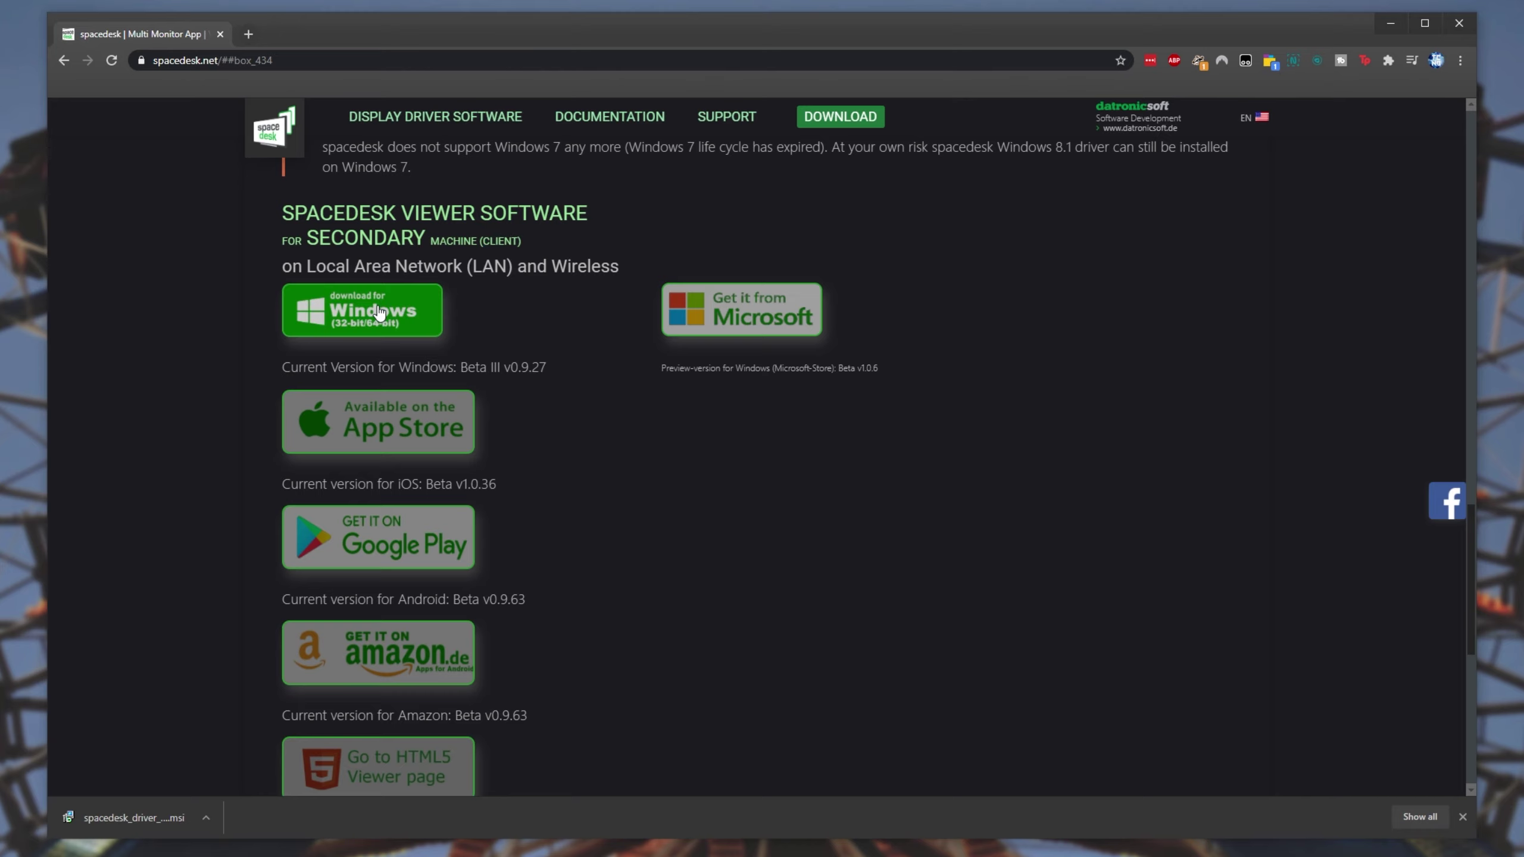
left_click(379, 312)
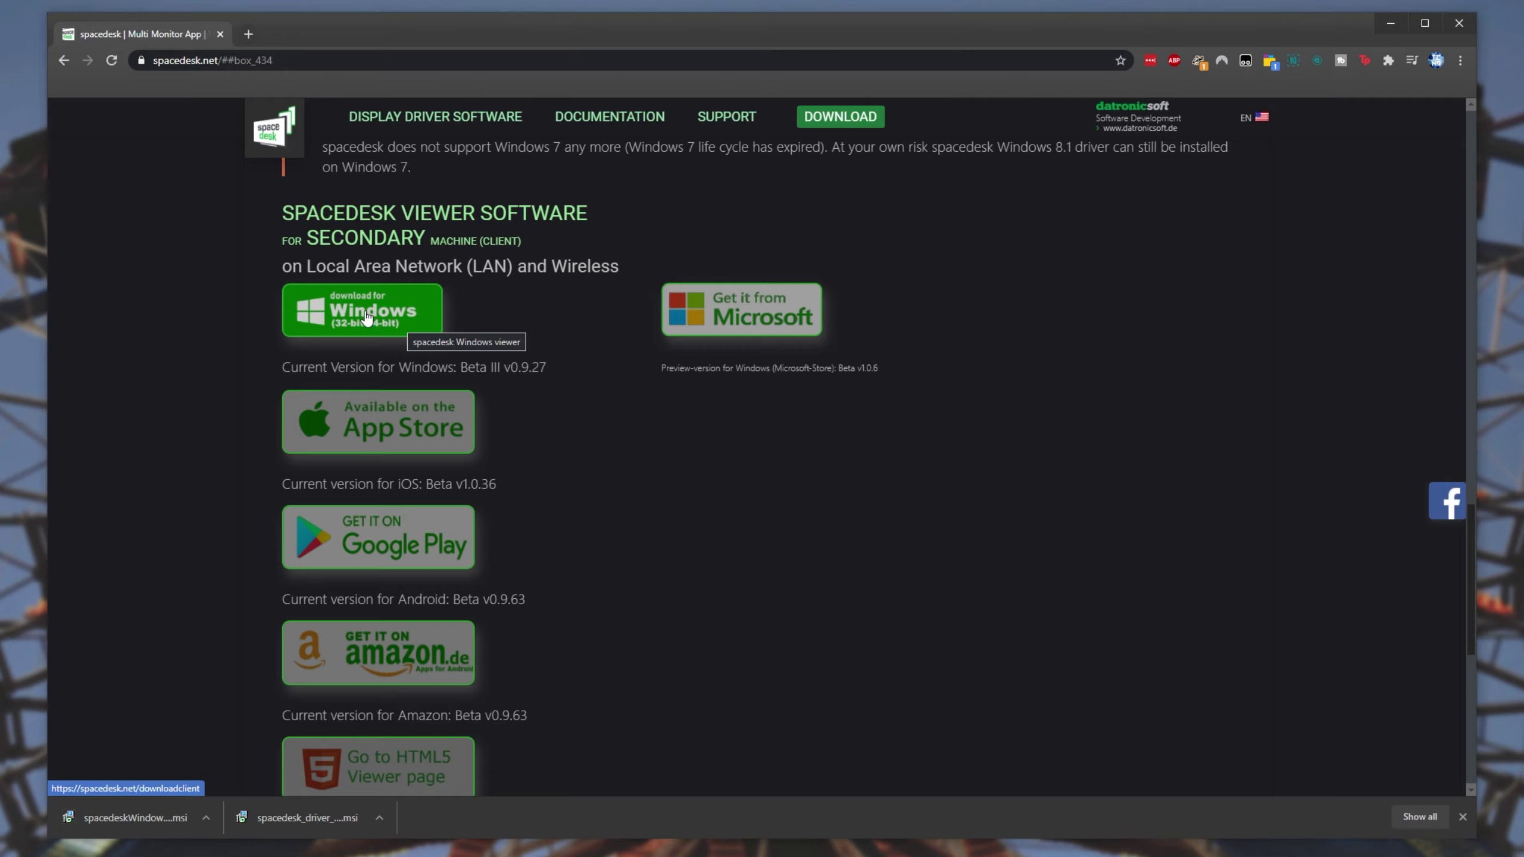
Step: Run the downloaded driver .msi and accept the spacedesk license agreement
left_click(312, 814)
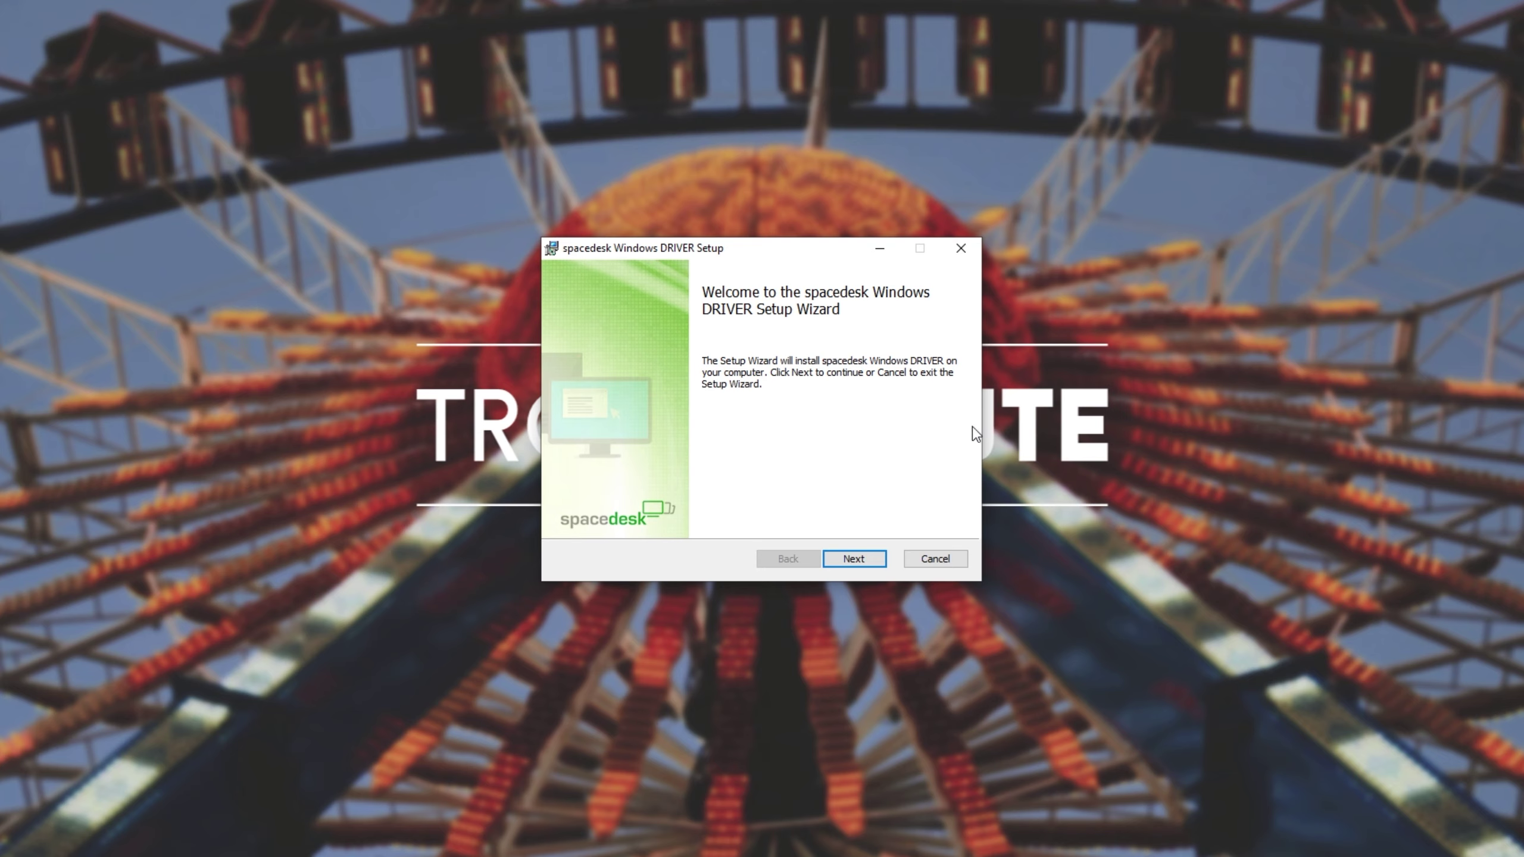
left_click(858, 559)
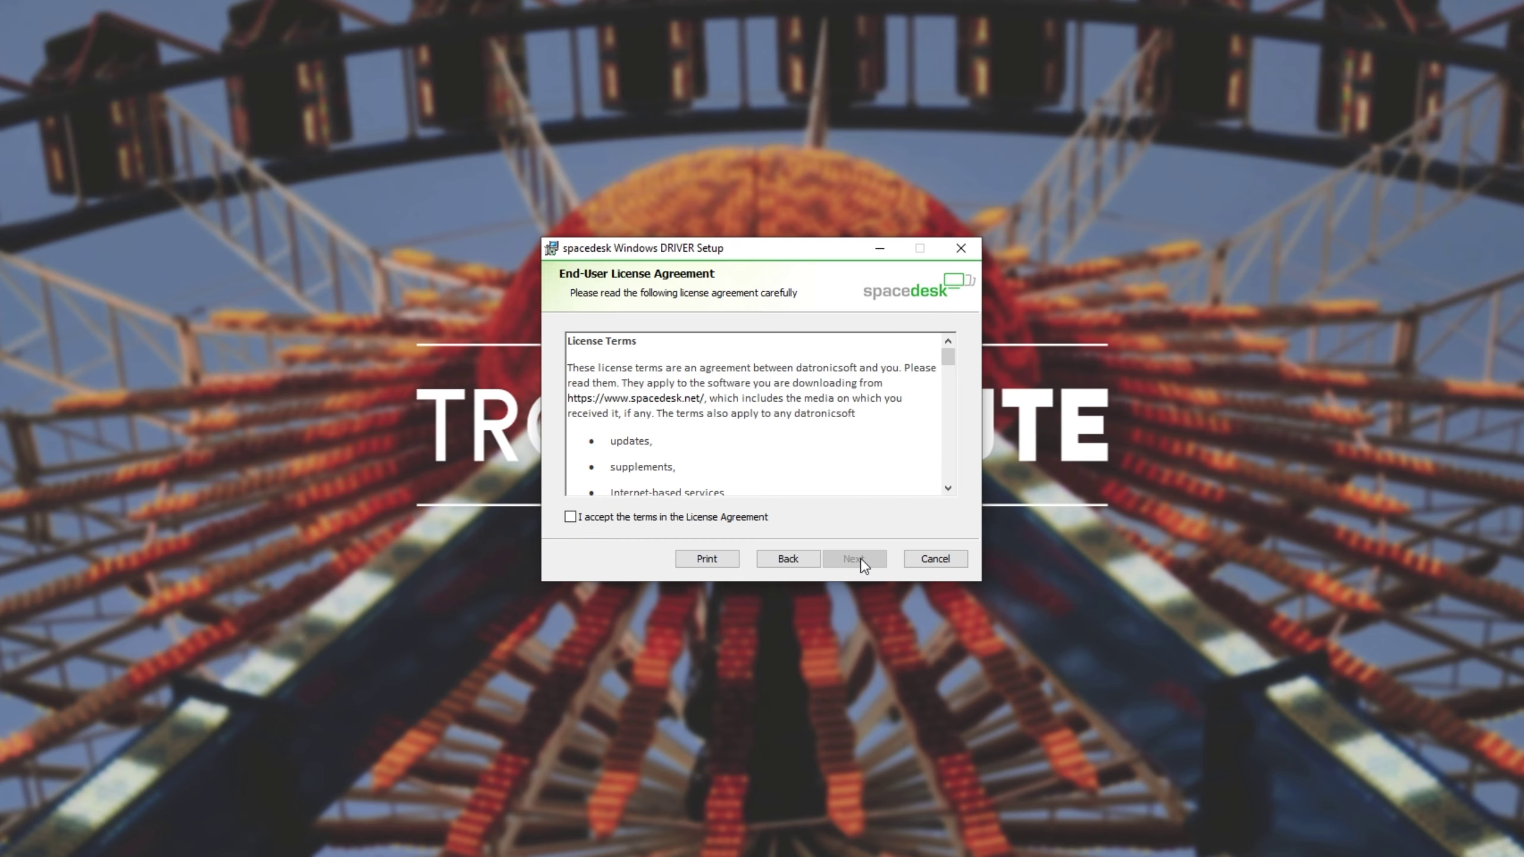
left_click_drag(948, 356, 951, 475)
left_click(741, 522)
left_click(852, 558)
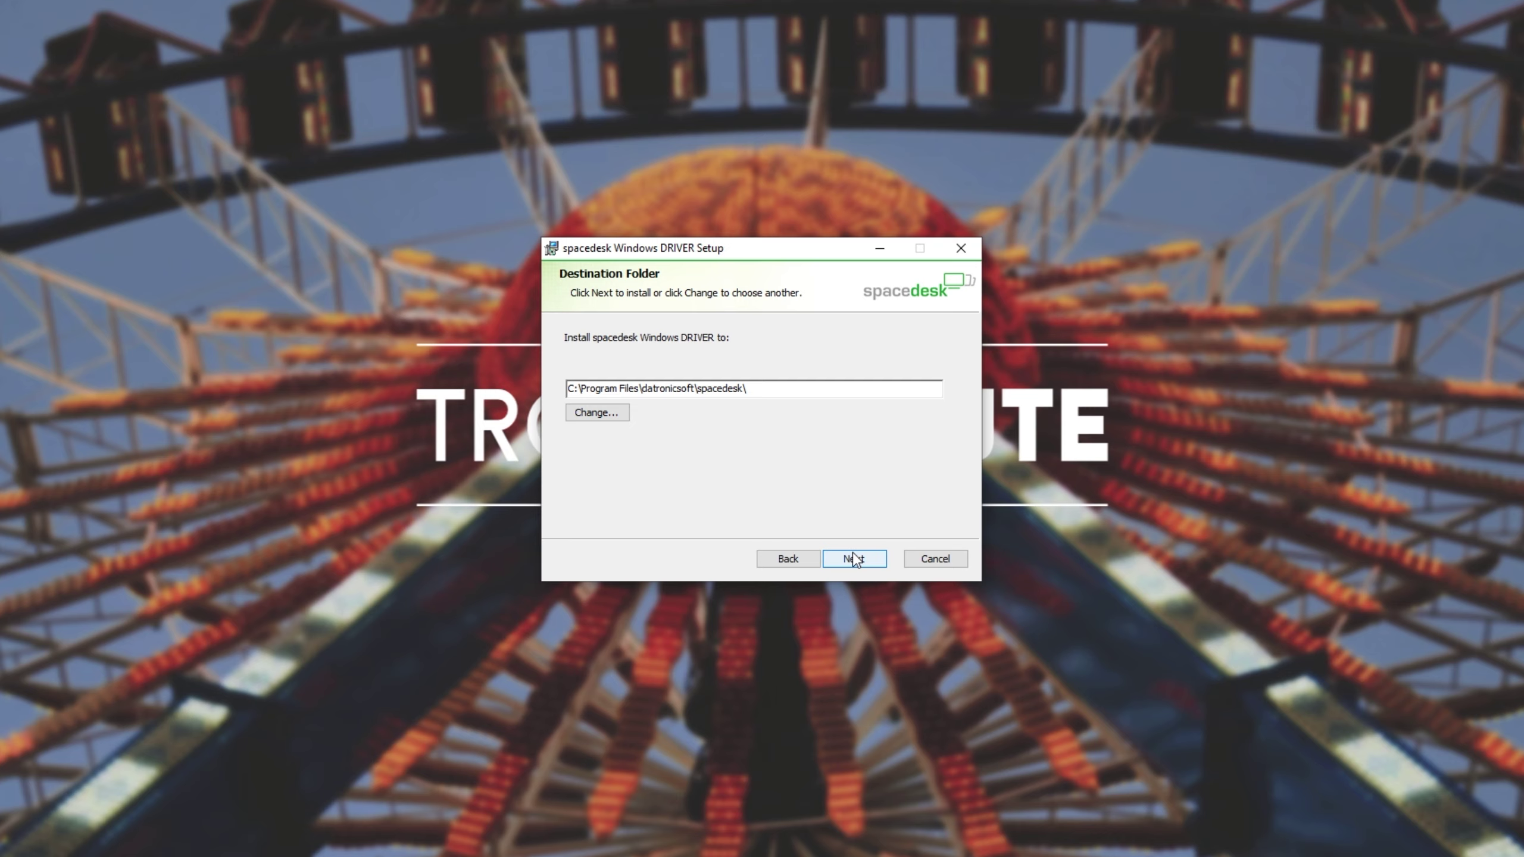
Step: Install the driver in the default folder with the firewall exception, dismissing the ESET notice
left_click(854, 559)
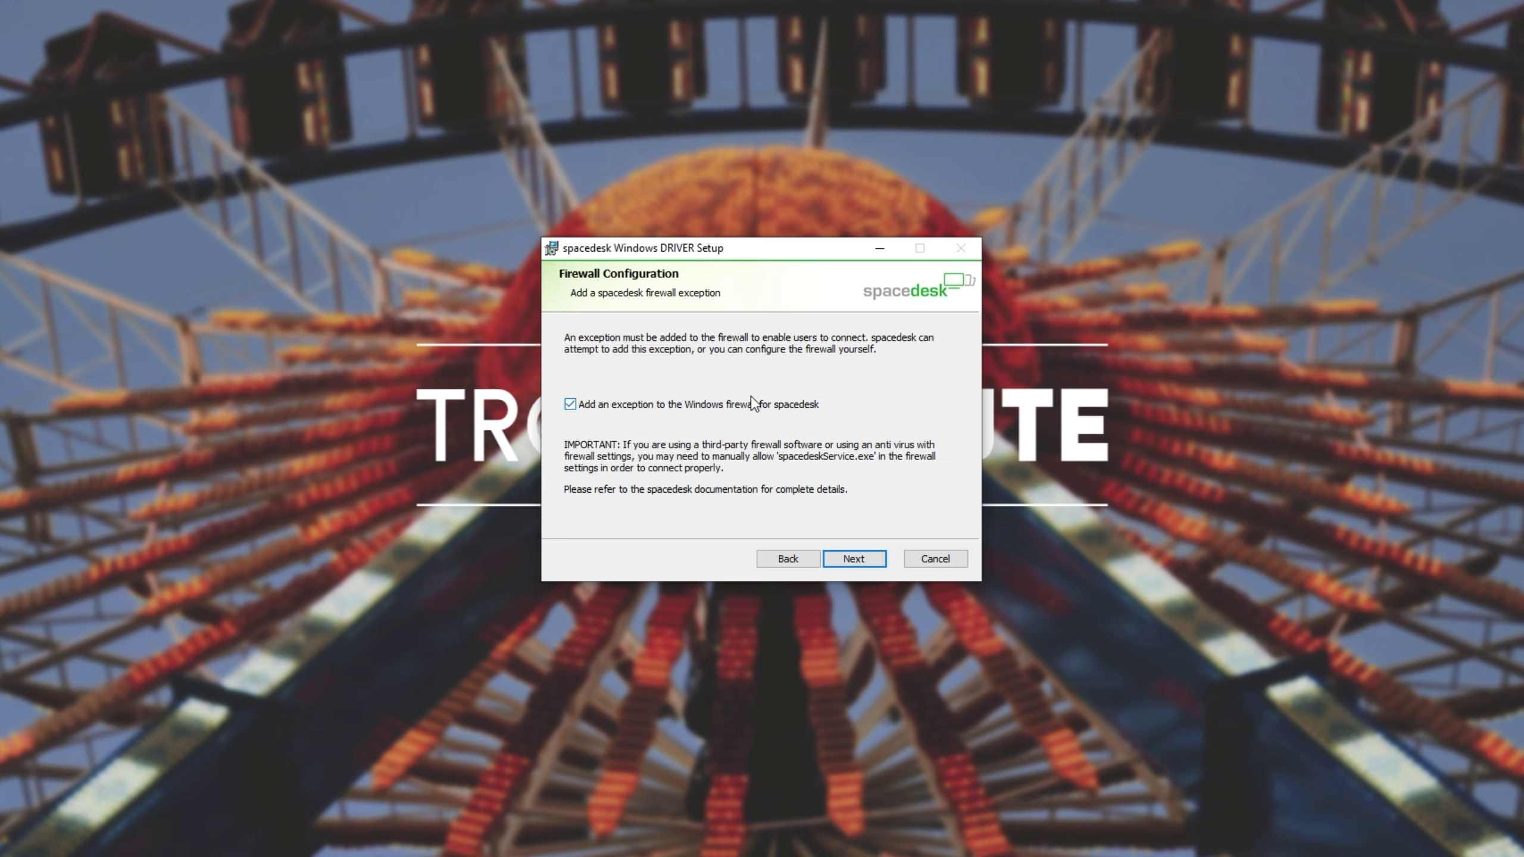
left_click(846, 558)
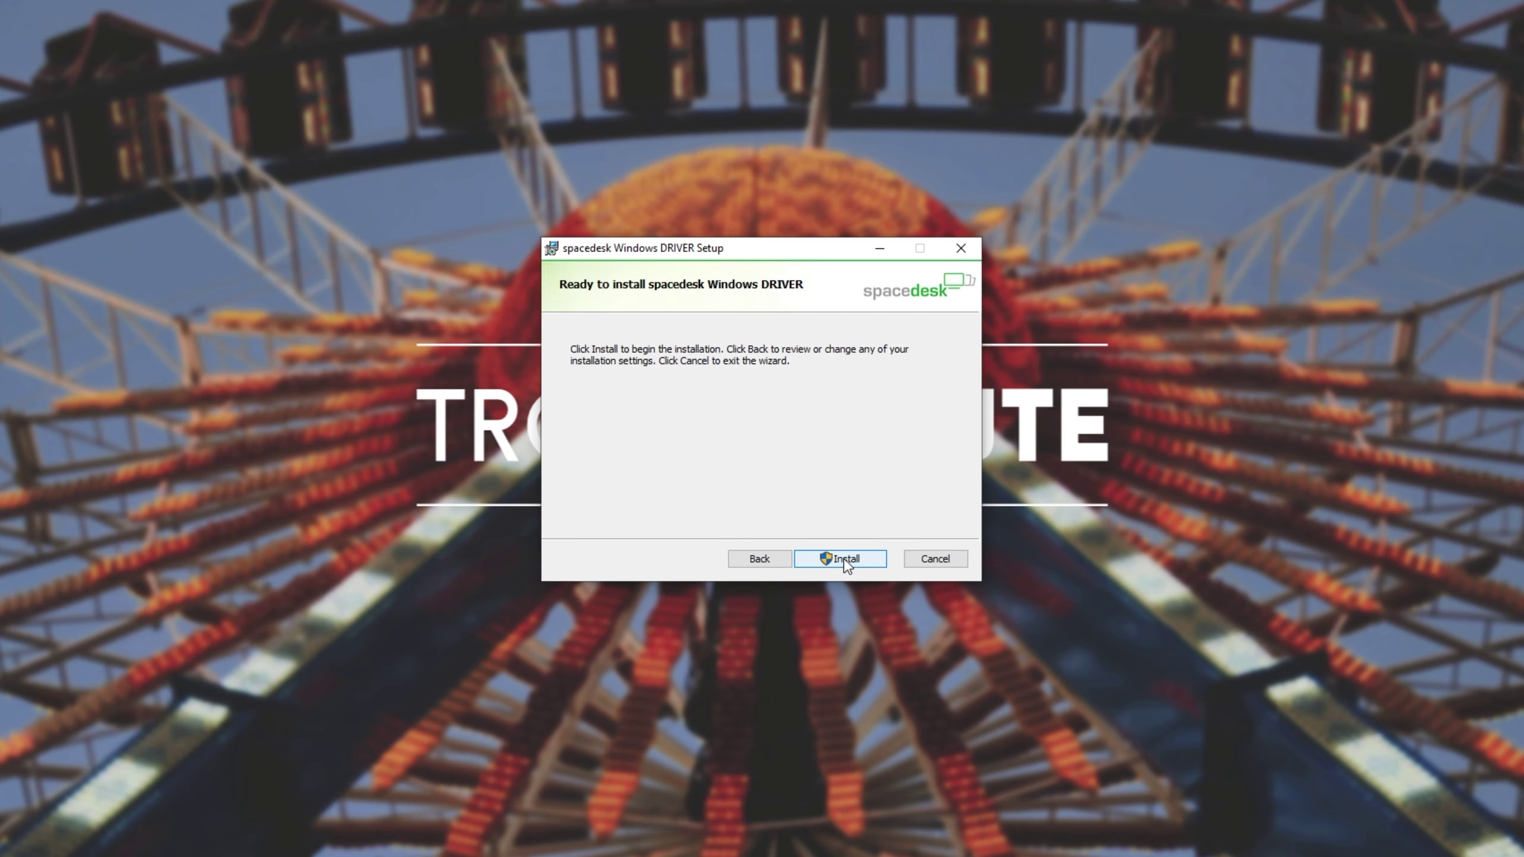
left_click(845, 559)
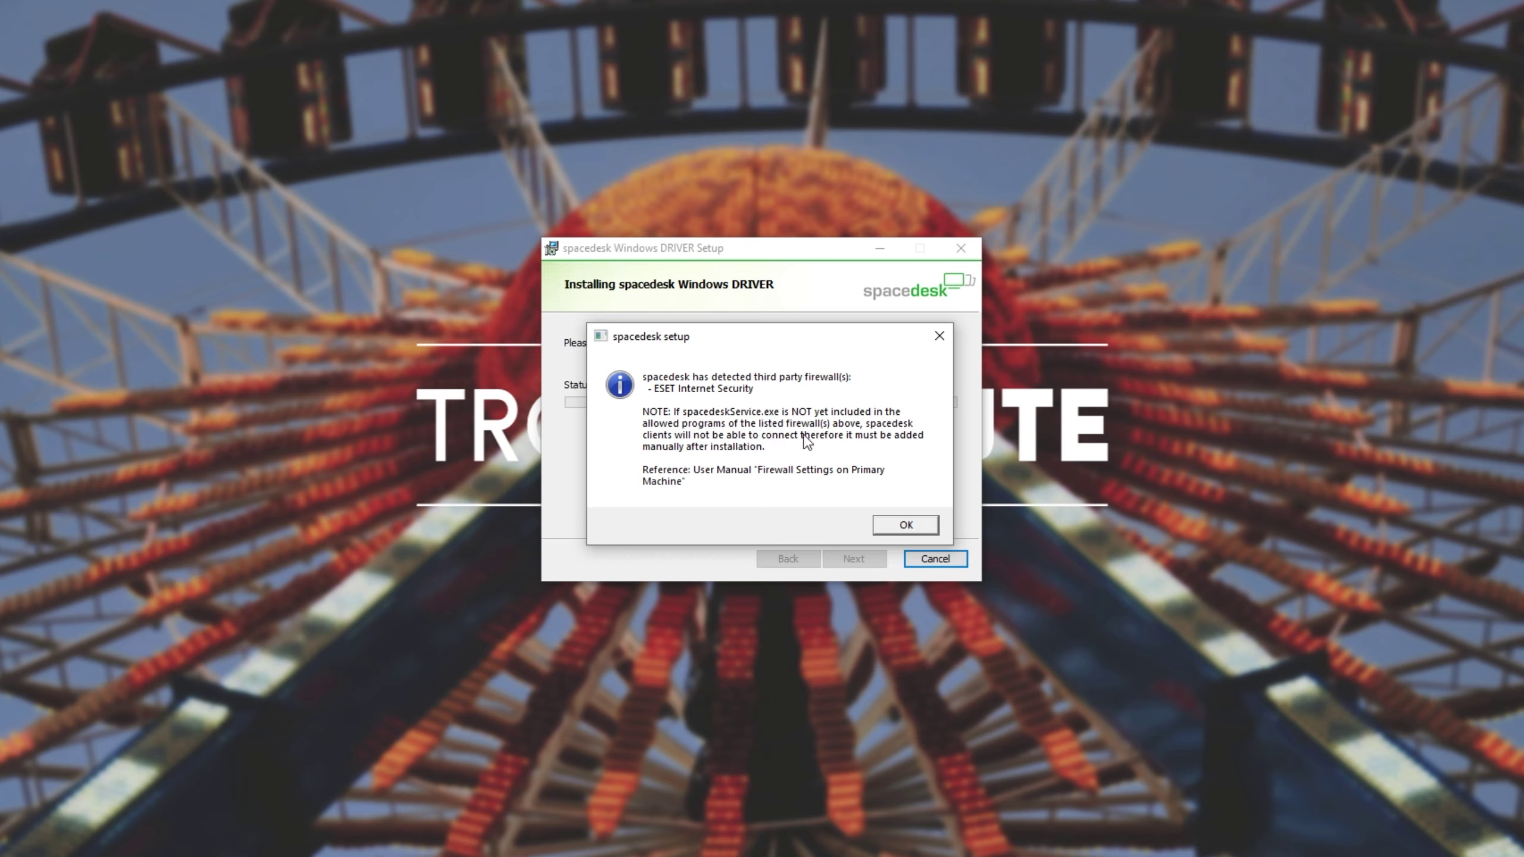
left_click(887, 531)
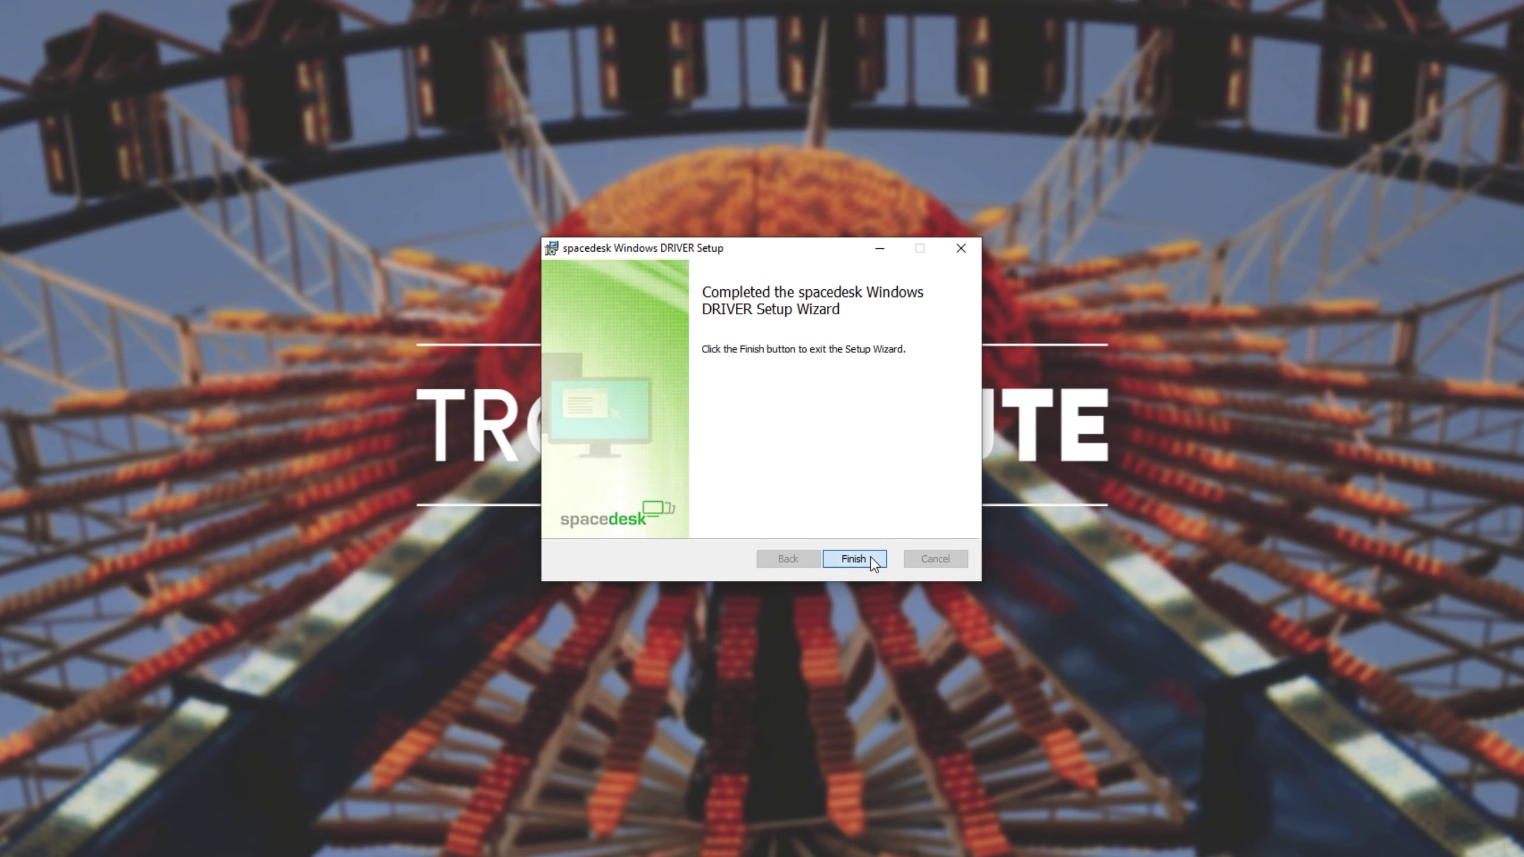
Step: Close the driver wizard, then install spacedesk Viewer in its default folder, accepting the license
left_click(871, 560)
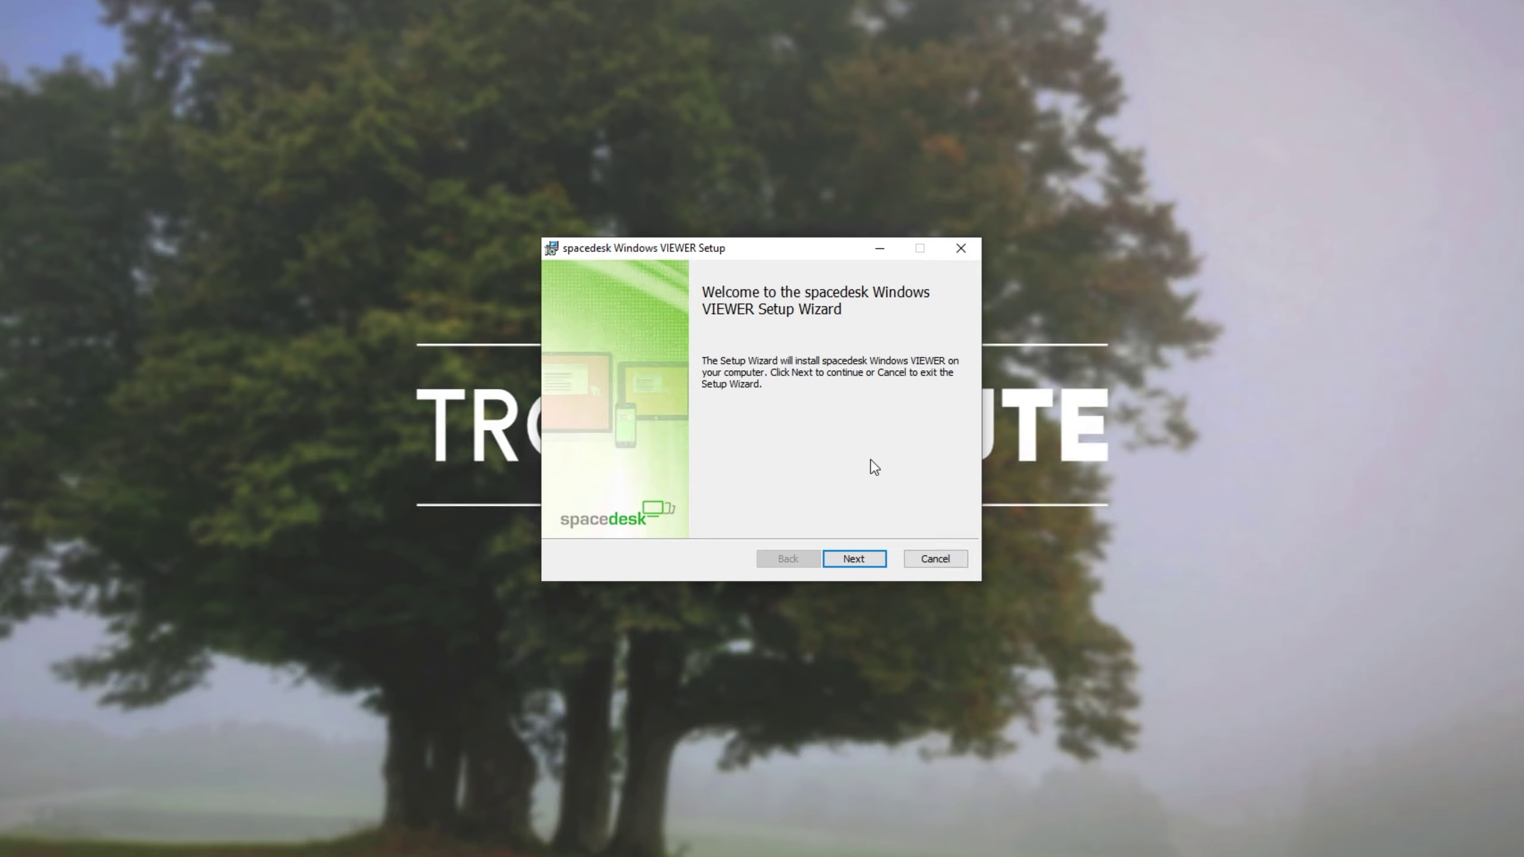
left_click(854, 560)
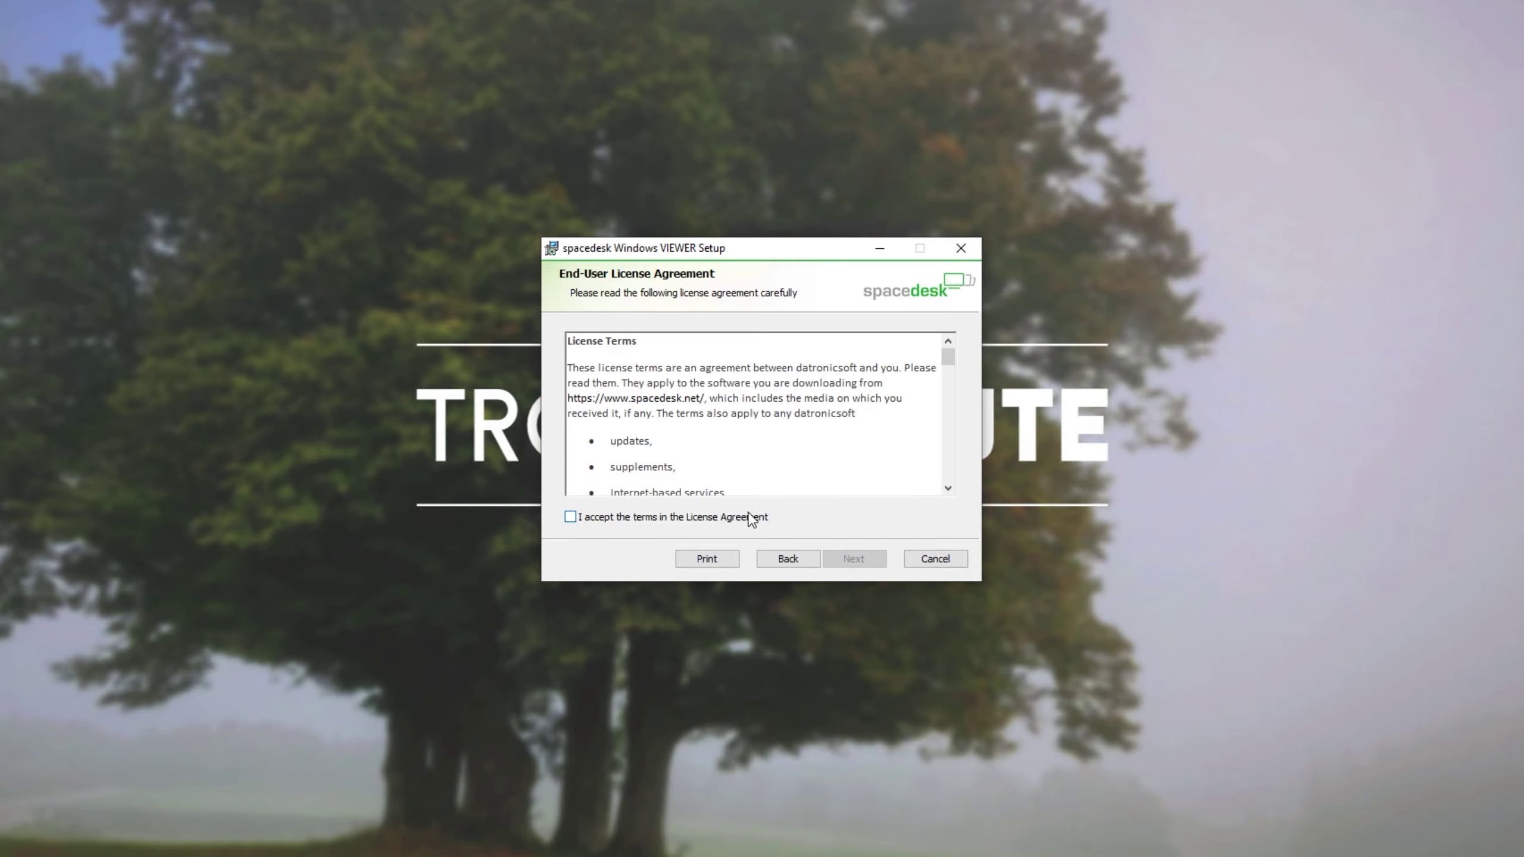
left_click(750, 517)
left_click(854, 559)
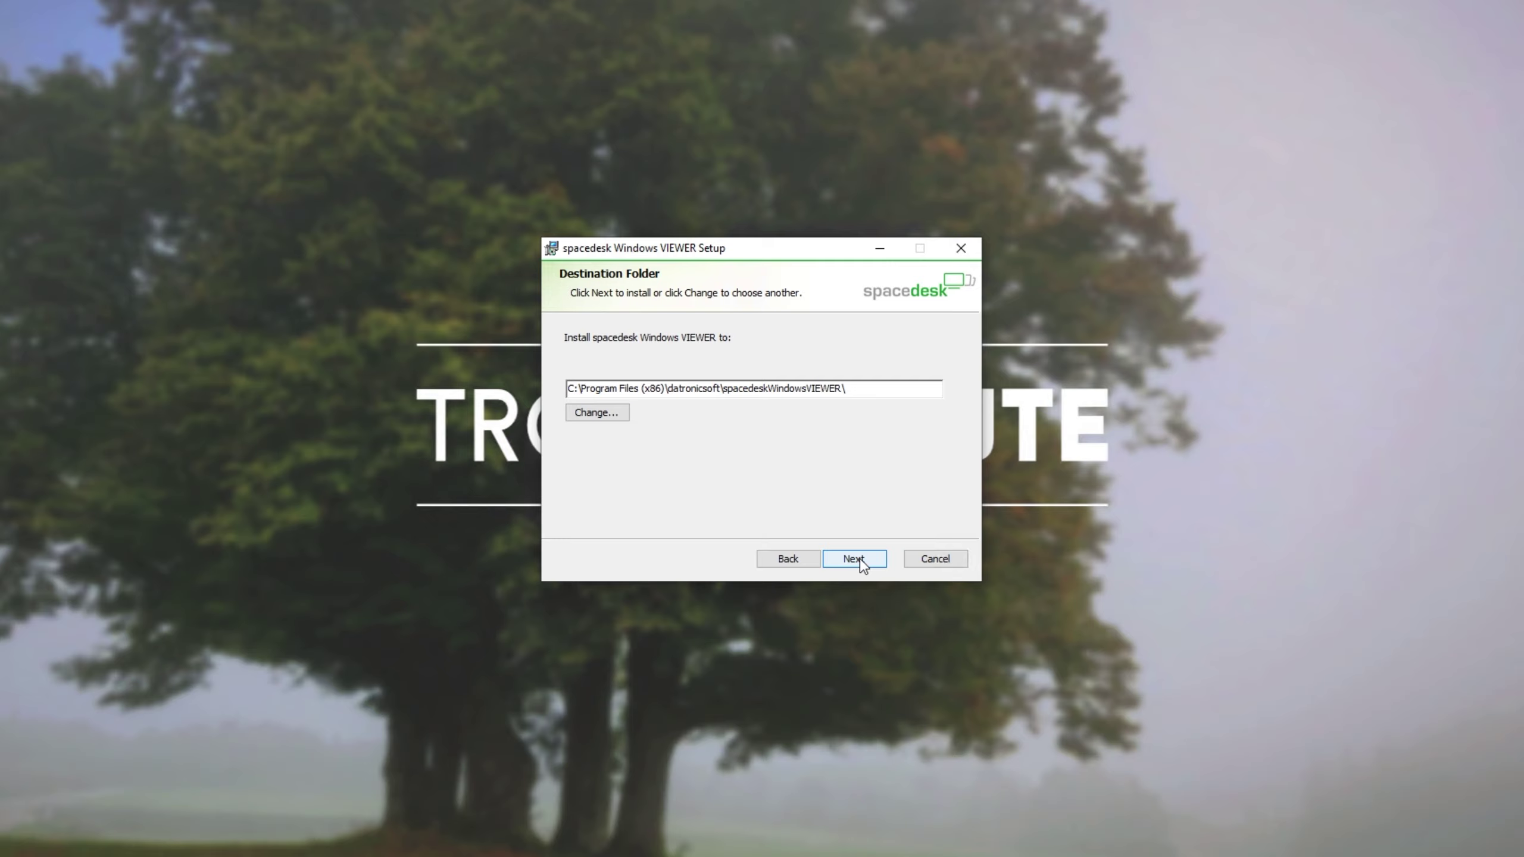
left_click(854, 559)
left_click(861, 559)
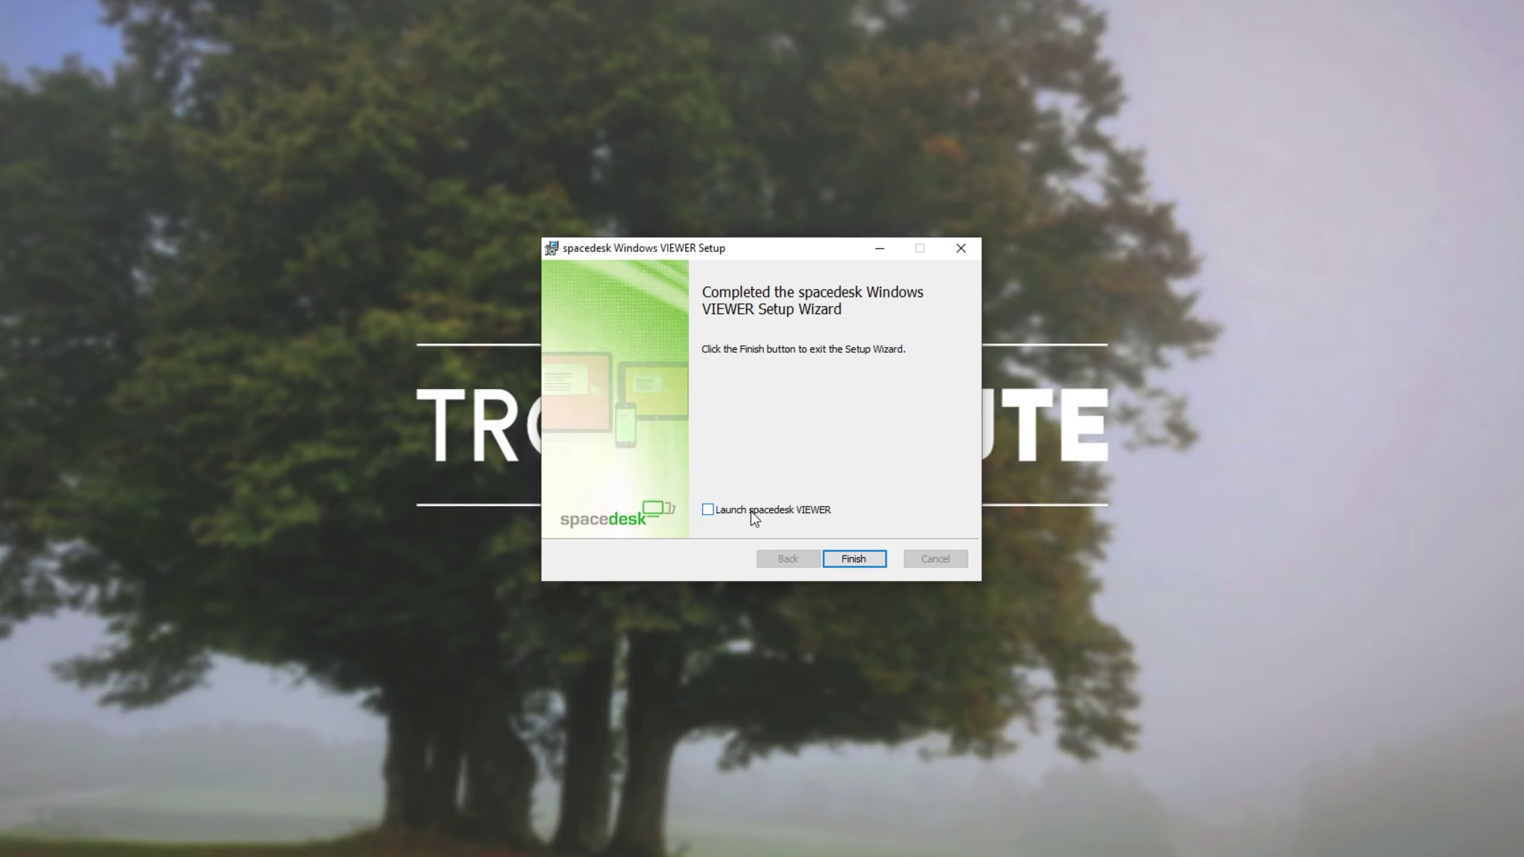
left_click(853, 559)
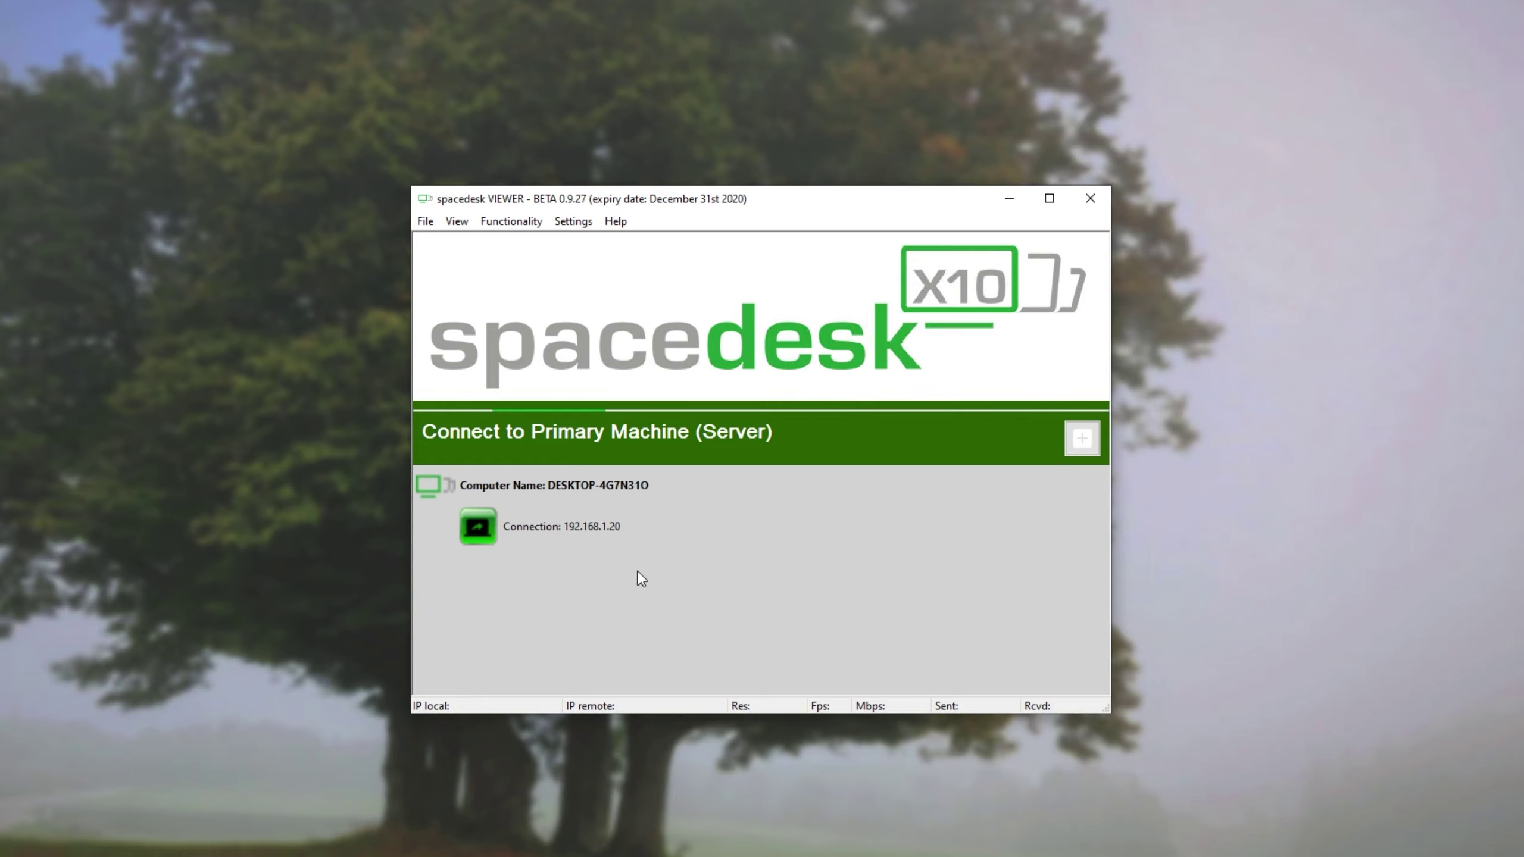
left_click(1084, 439)
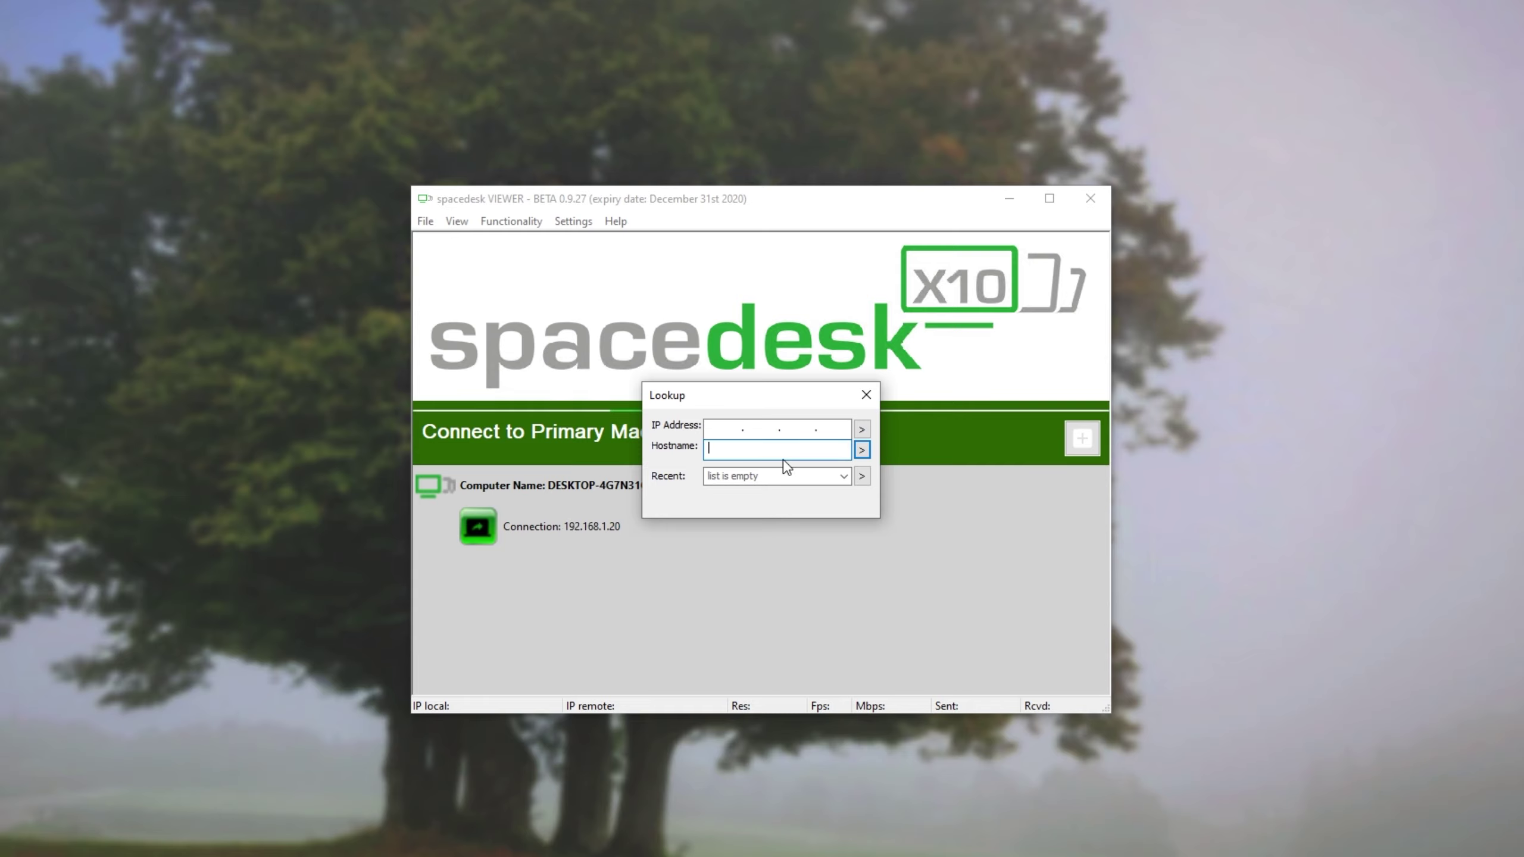
left_click(862, 450)
left_click_drag(773, 203, 756, 182)
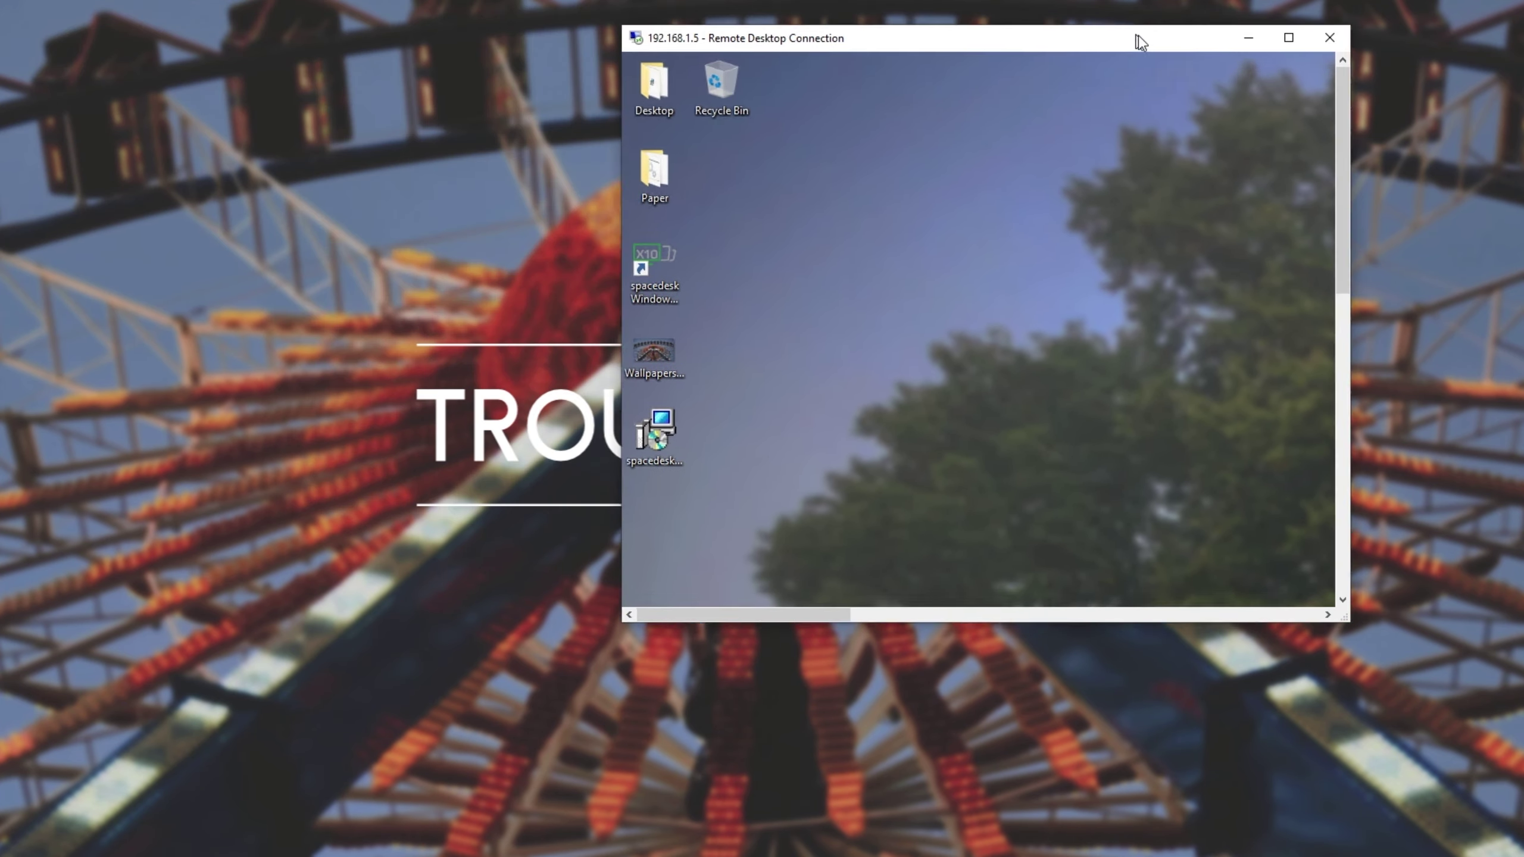
Step: Open Display settings on the left with the Remote Desktop window placed to the right
left_click_drag(1174, 49, 1458, 102)
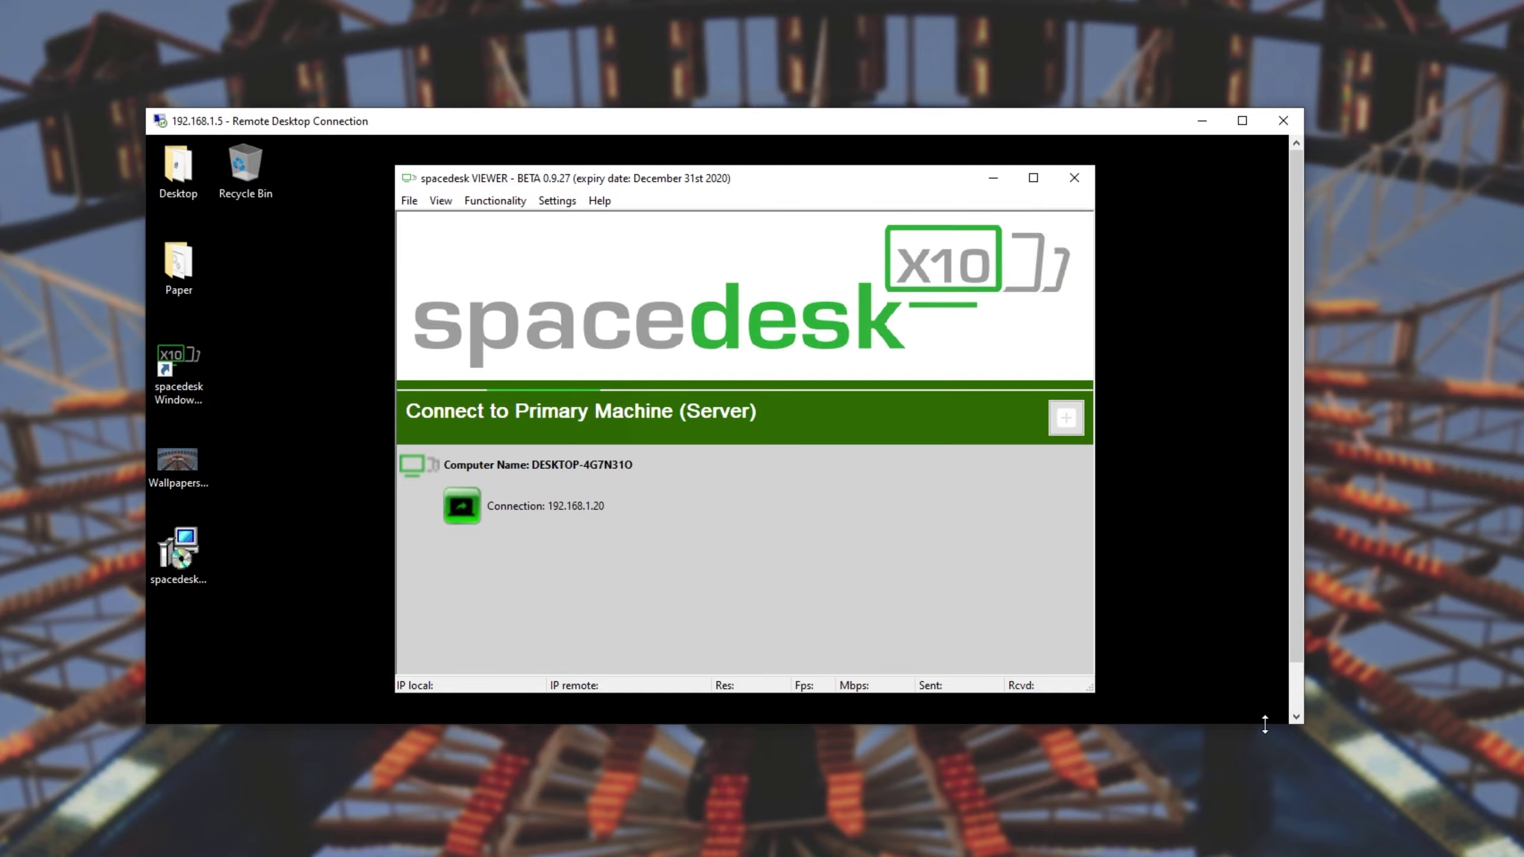
left_click_drag(1269, 724, 1269, 778)
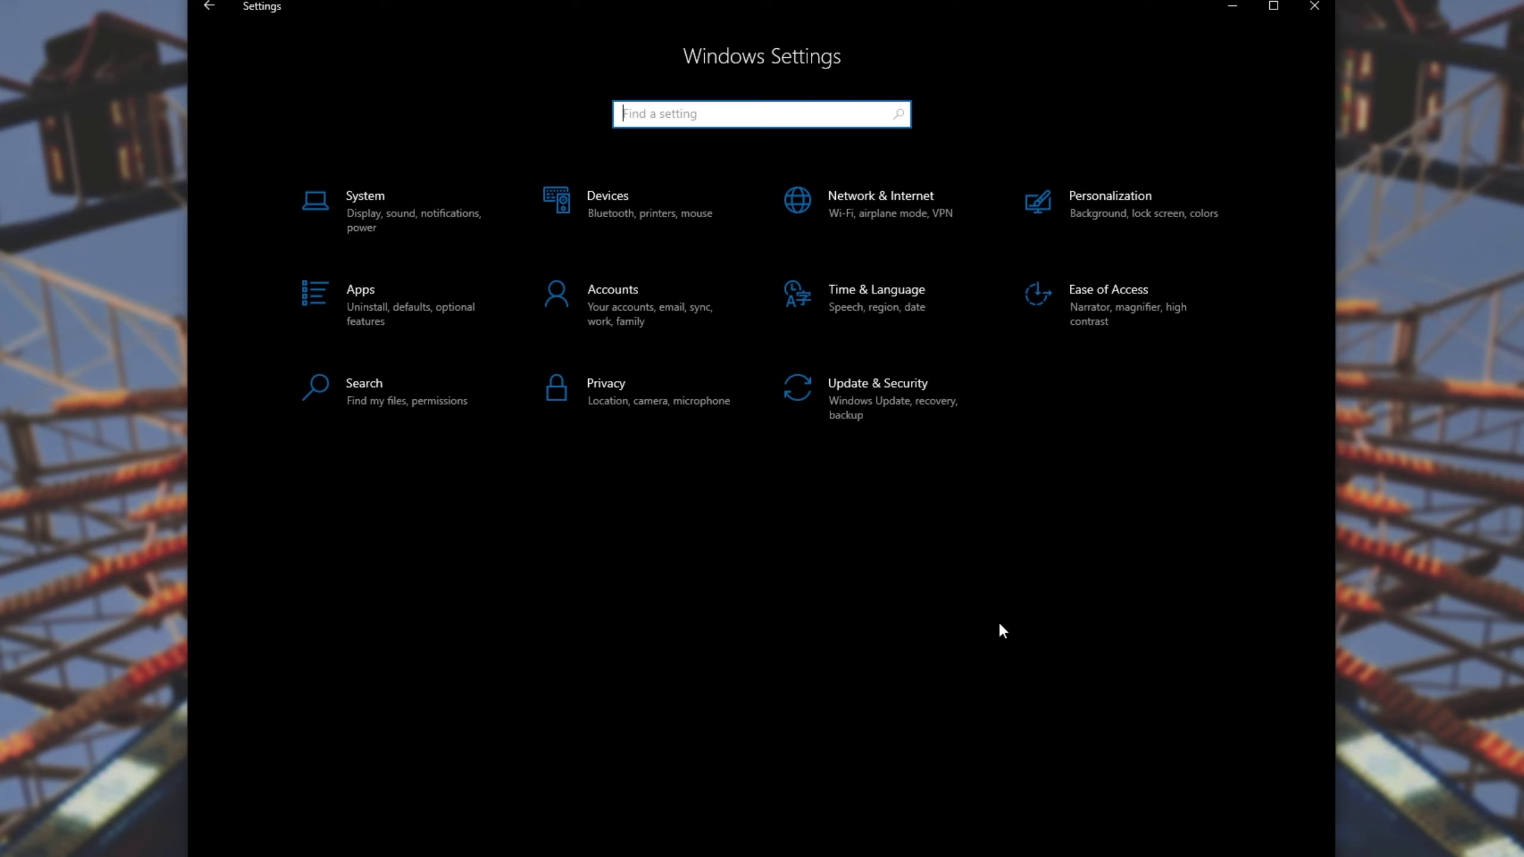
left_click(414, 192)
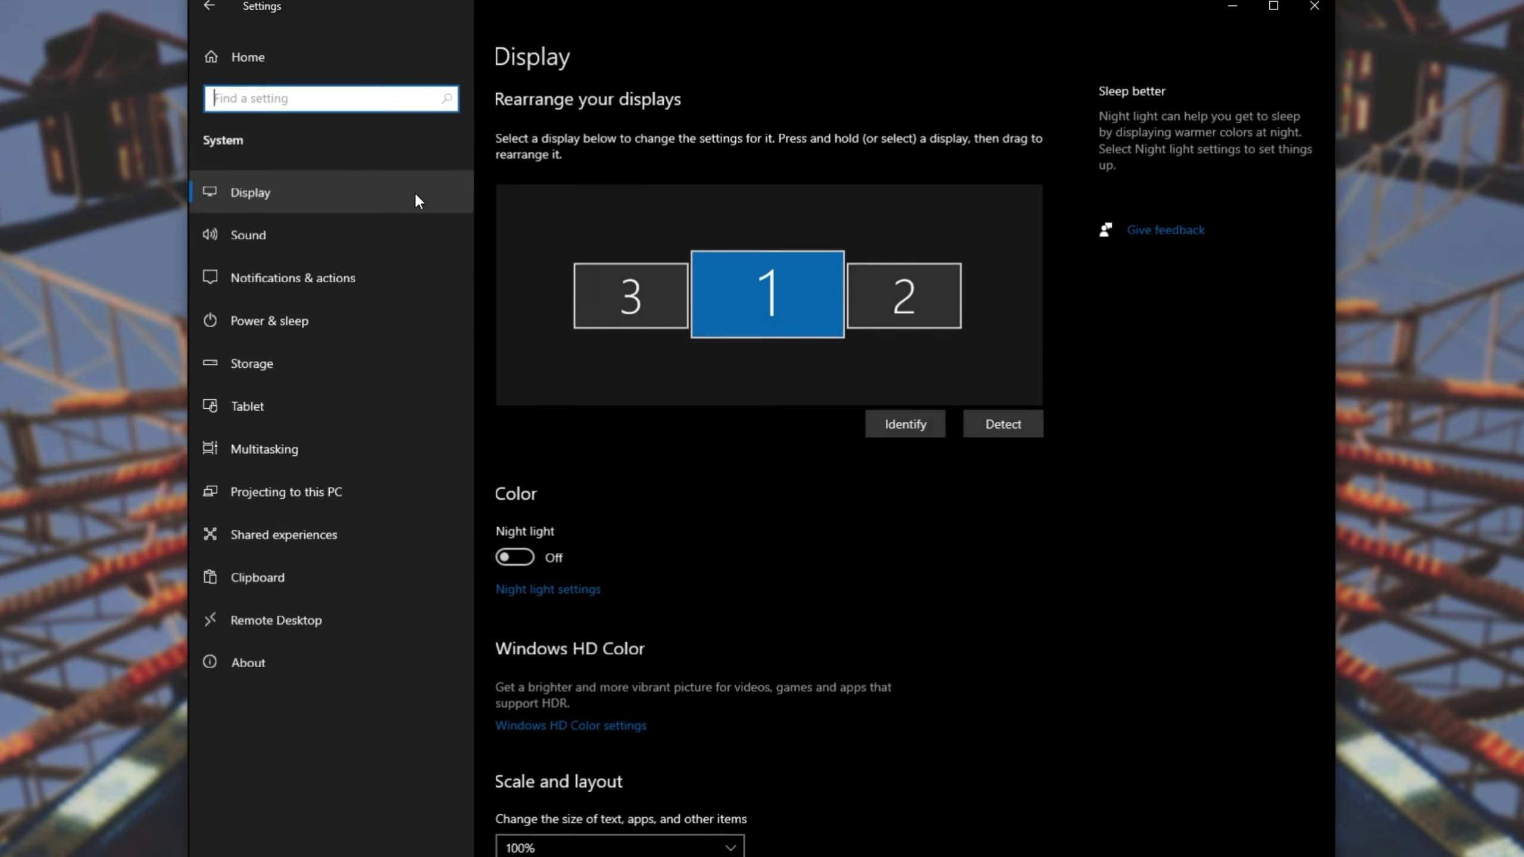
left_click_drag(1104, 19, 659, 34)
key("alt+Tab")
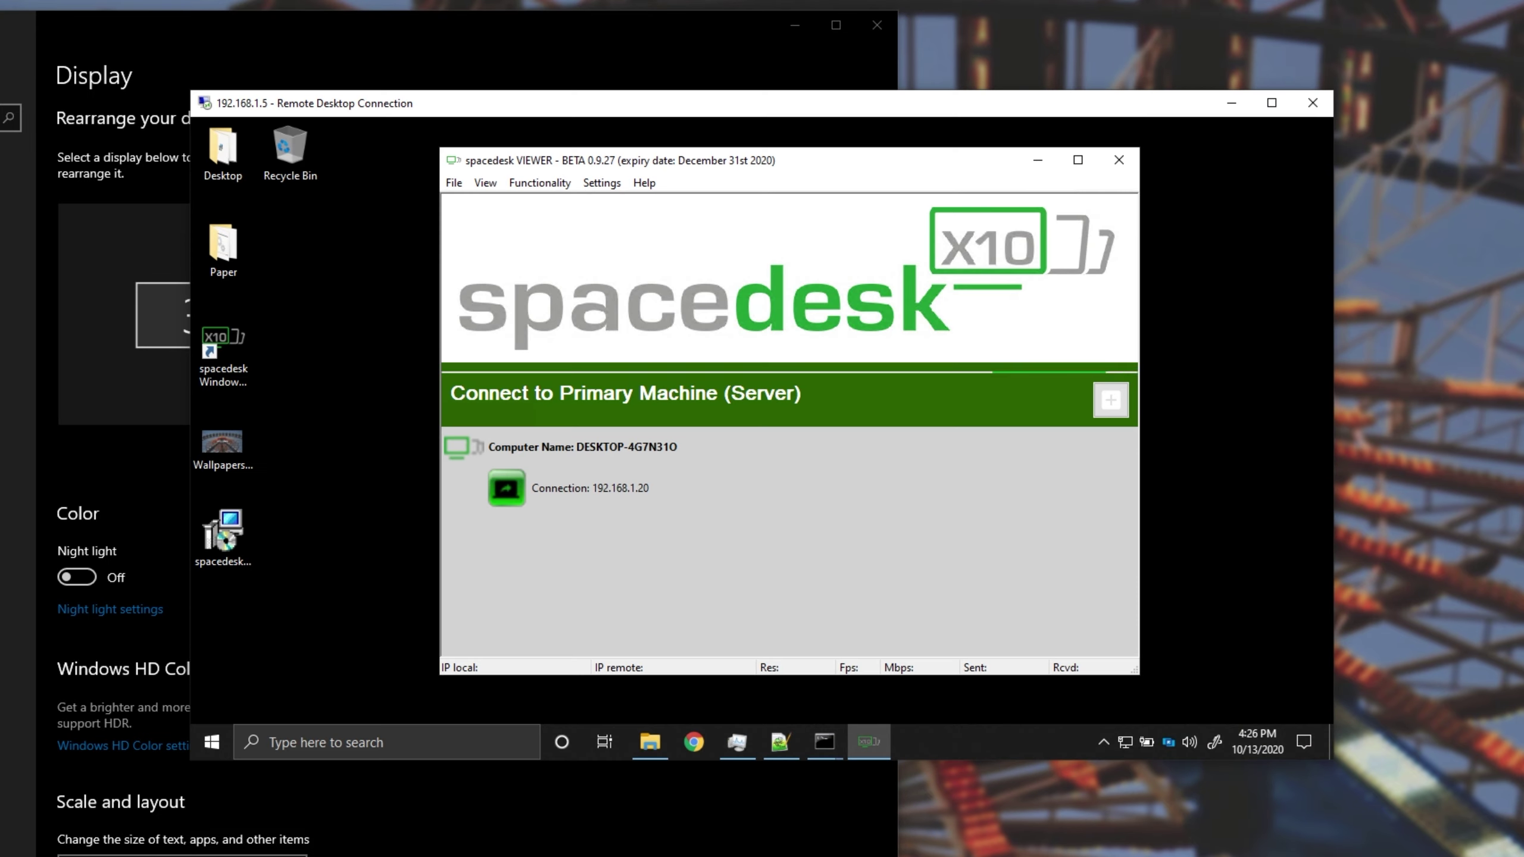
left_click_drag(900, 105, 1327, 94)
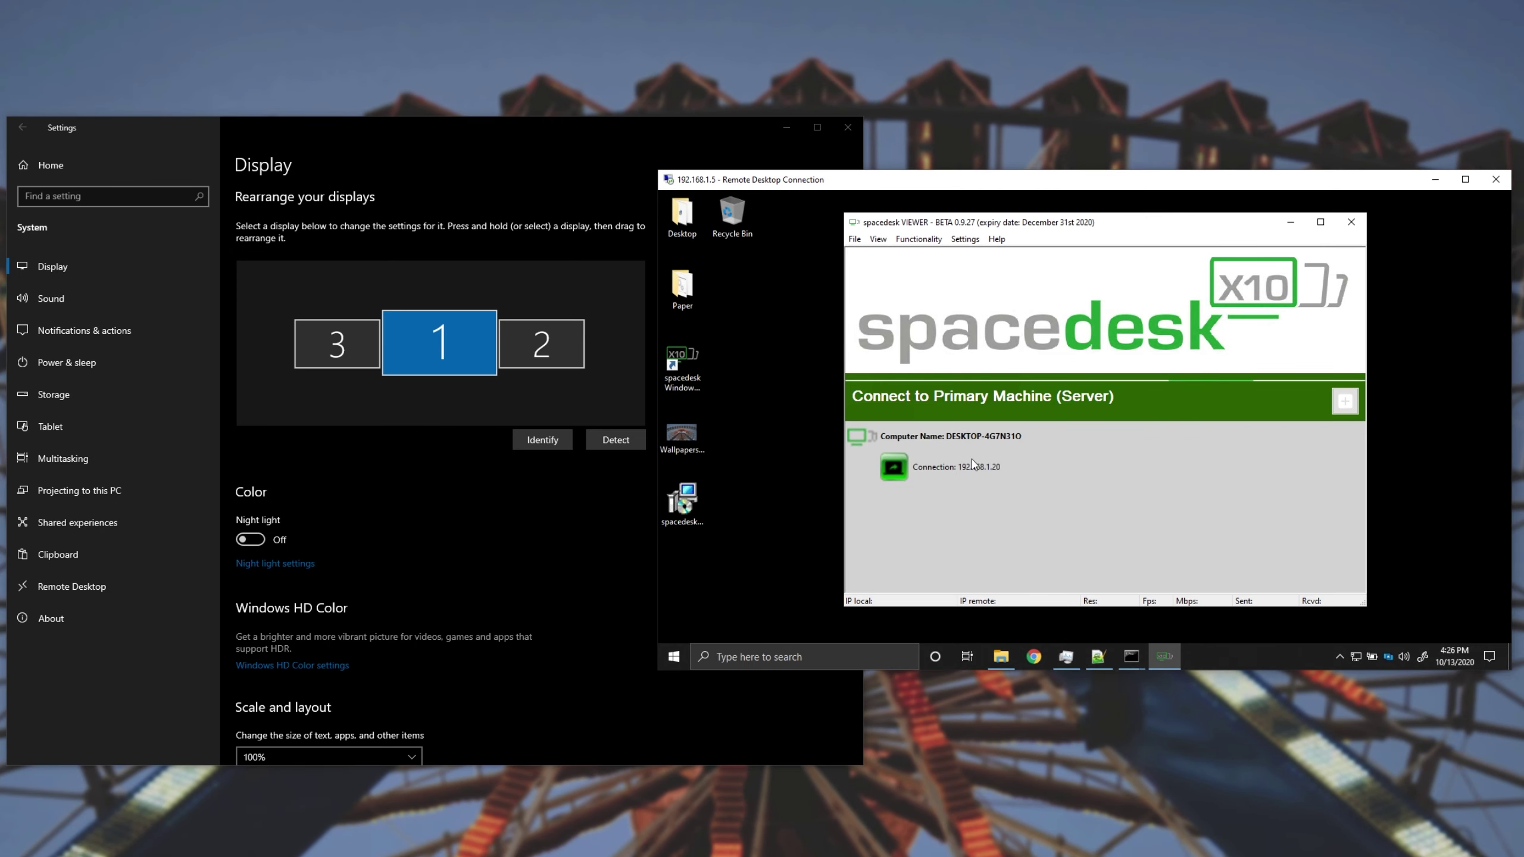
Step: Connect the viewer to the primary machine and move the new display 4 beside display 2
double_click(961, 470)
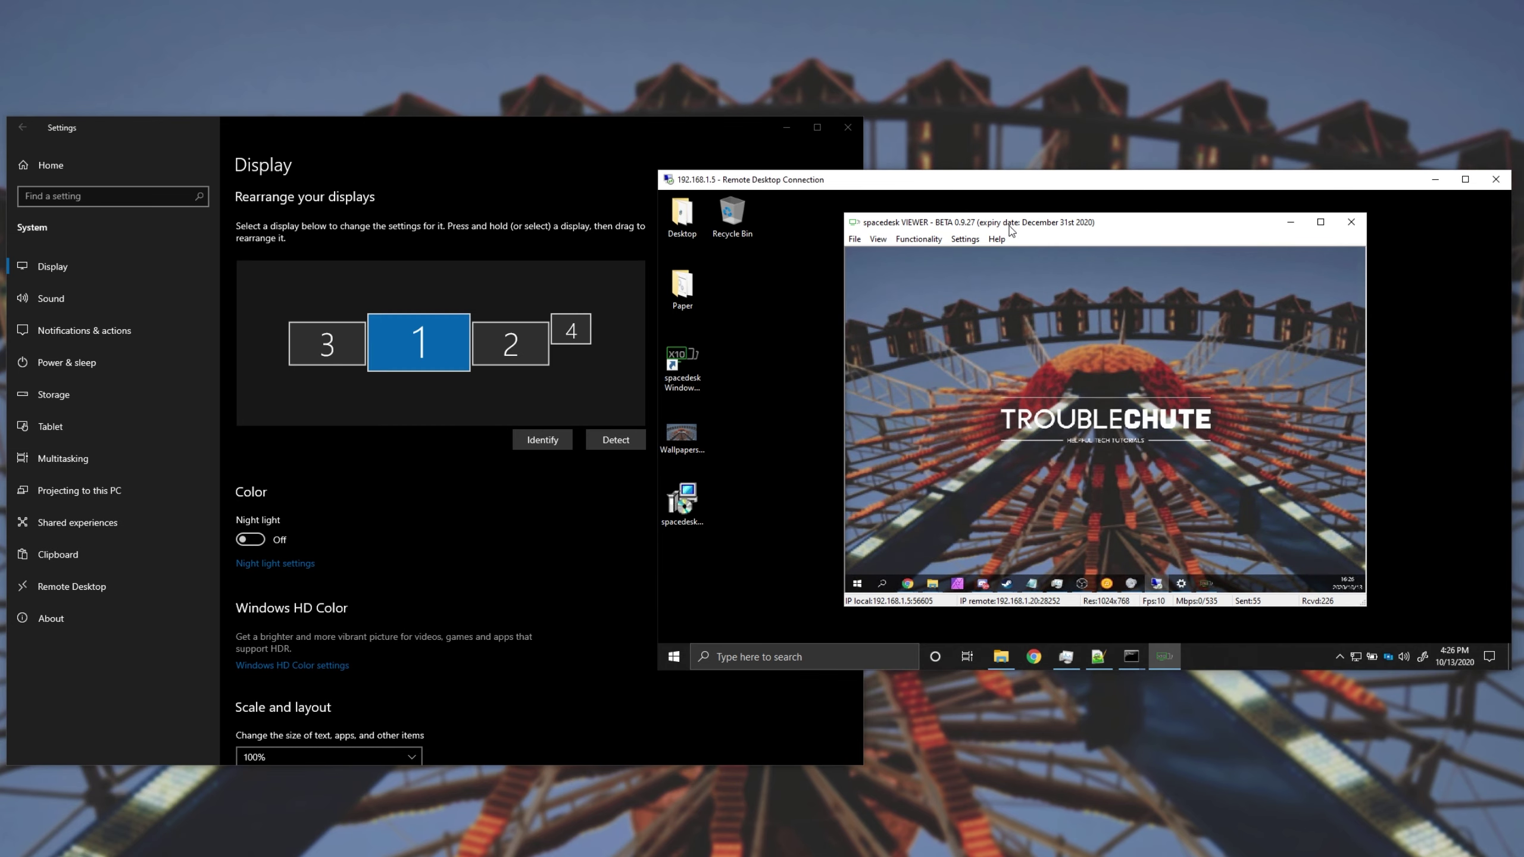
mouse_move(1023, 229)
left_mouse_down()
mouse_move(1039, 232)
mouse_move(1019, 231)
left_mouse_up()
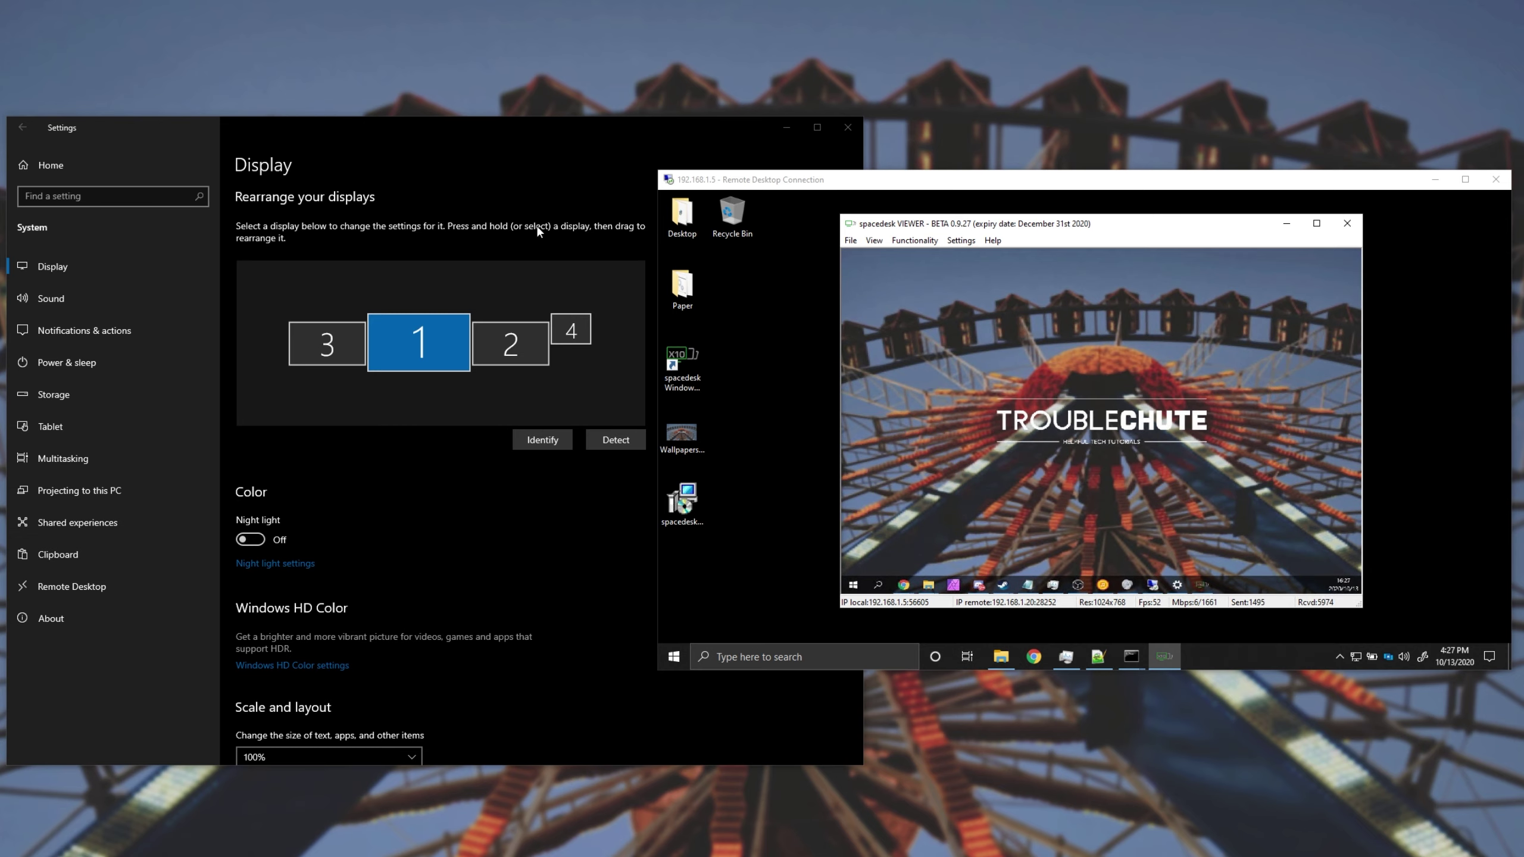
left_click(603, 169)
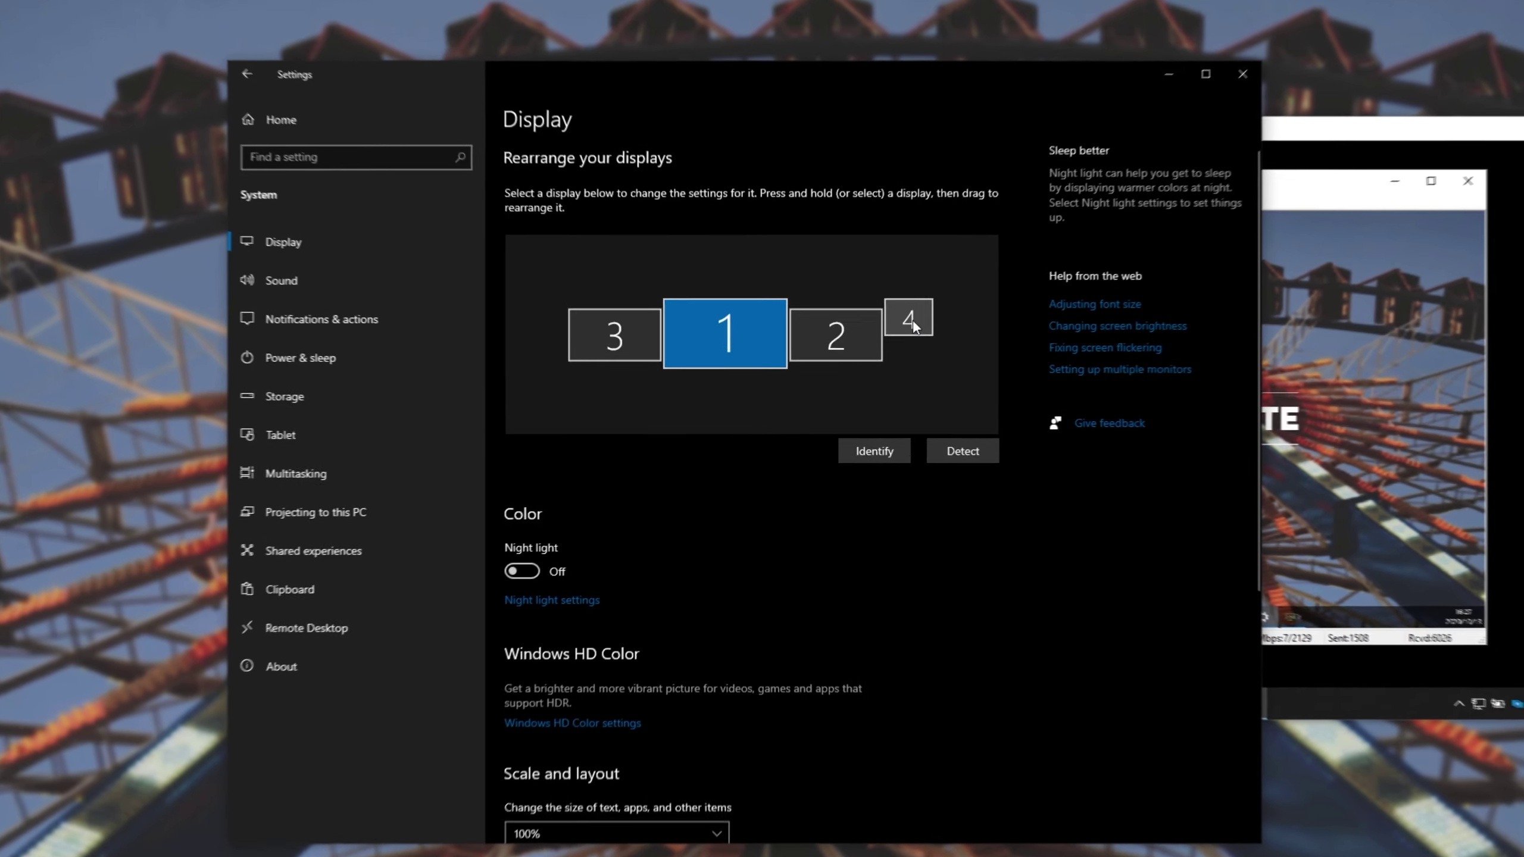
left_click(573, 337)
left_click_drag(929, 317, 928, 339)
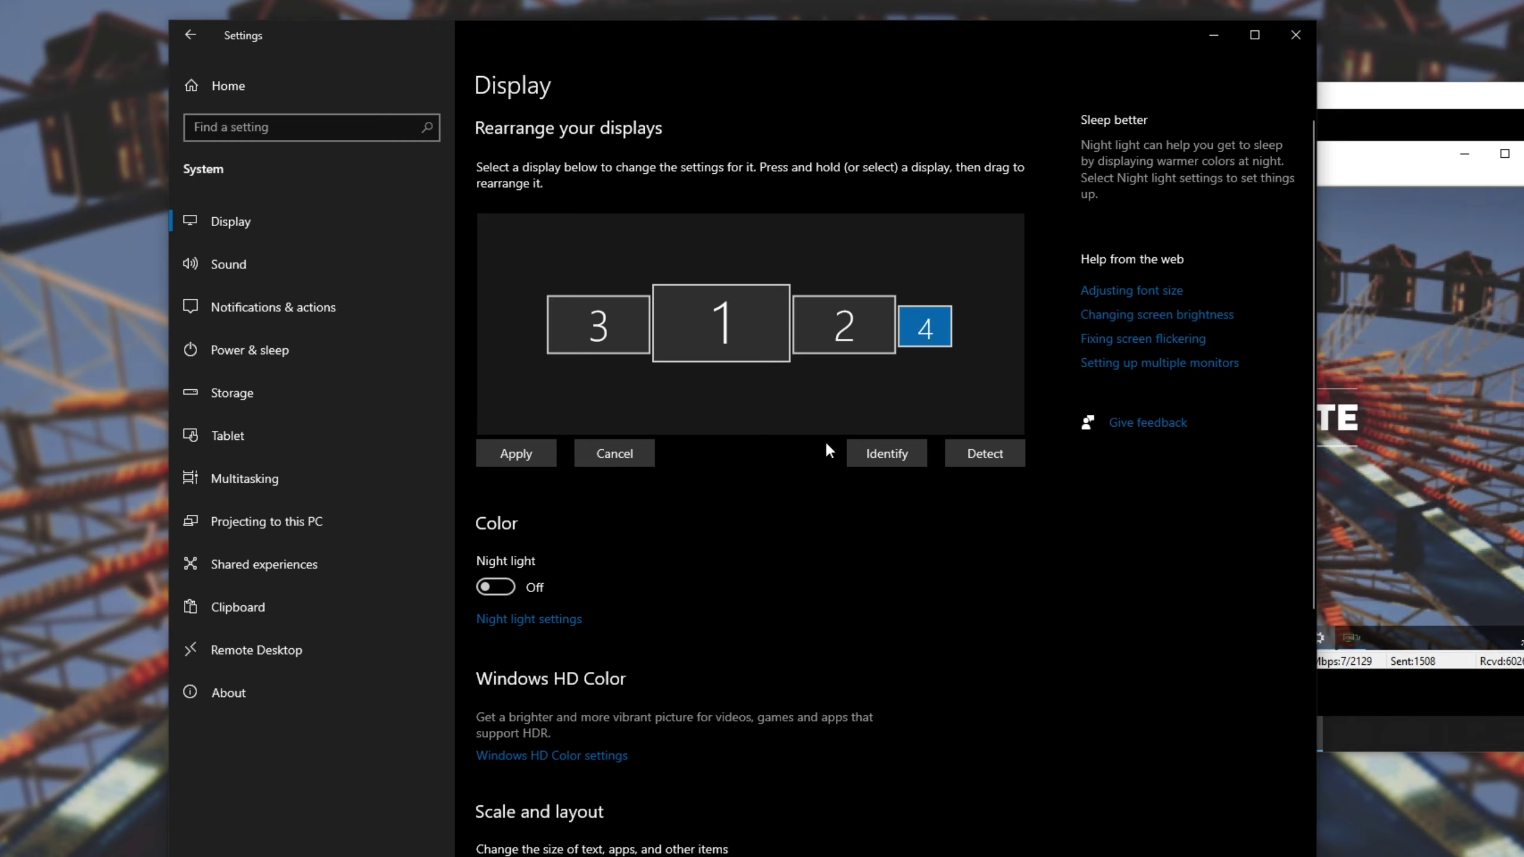
Step: Set display 4 to 1024 × 768, Landscape, Extend desktop, and apply the 3-1-2-4 arrangement
scroll(780, 576, "down", 6)
left_click(660, 499)
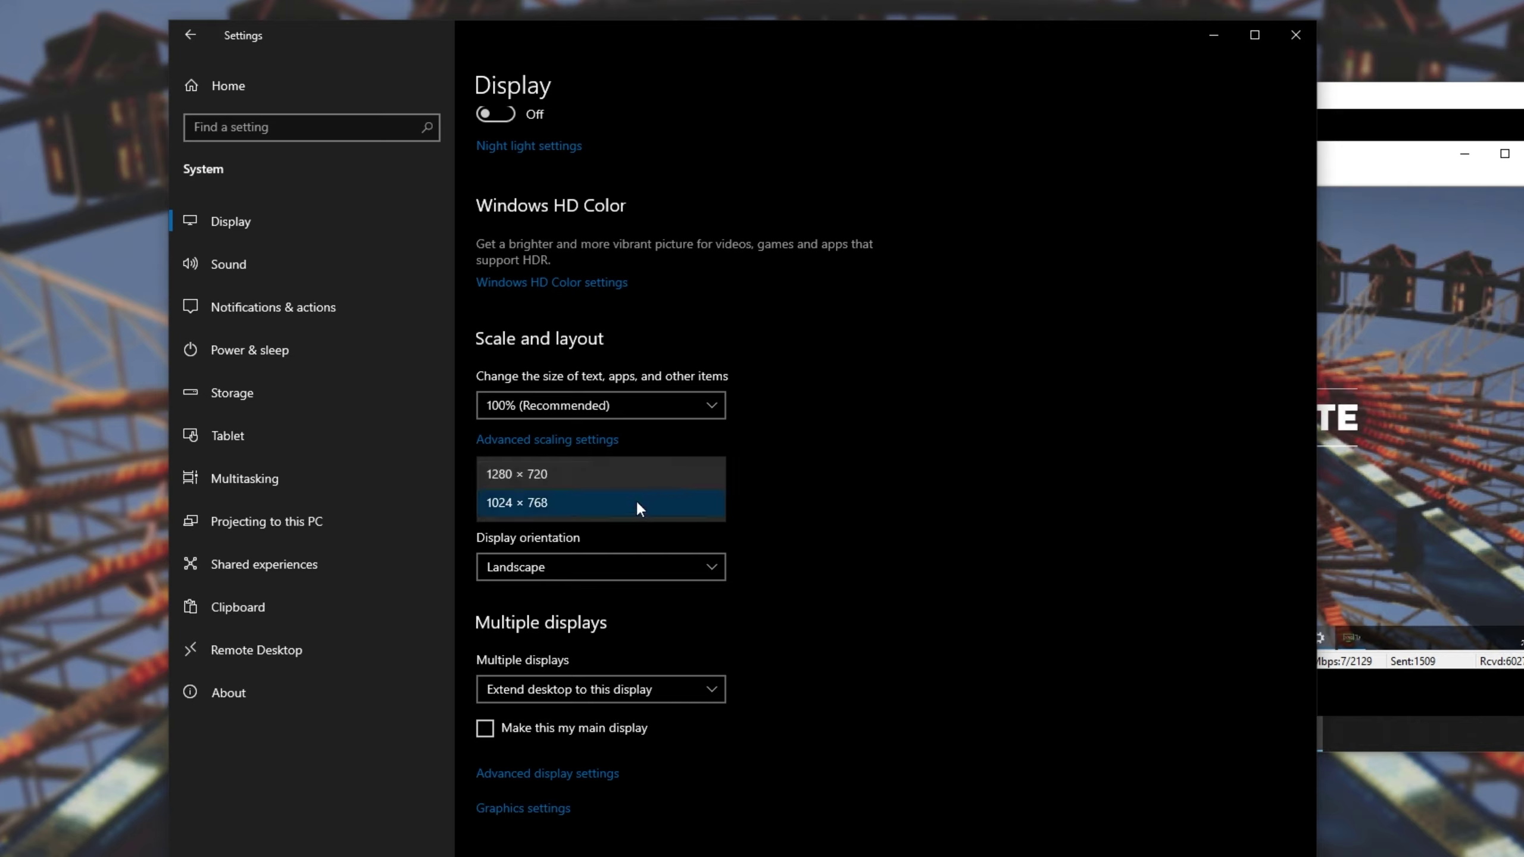
left_click(585, 509)
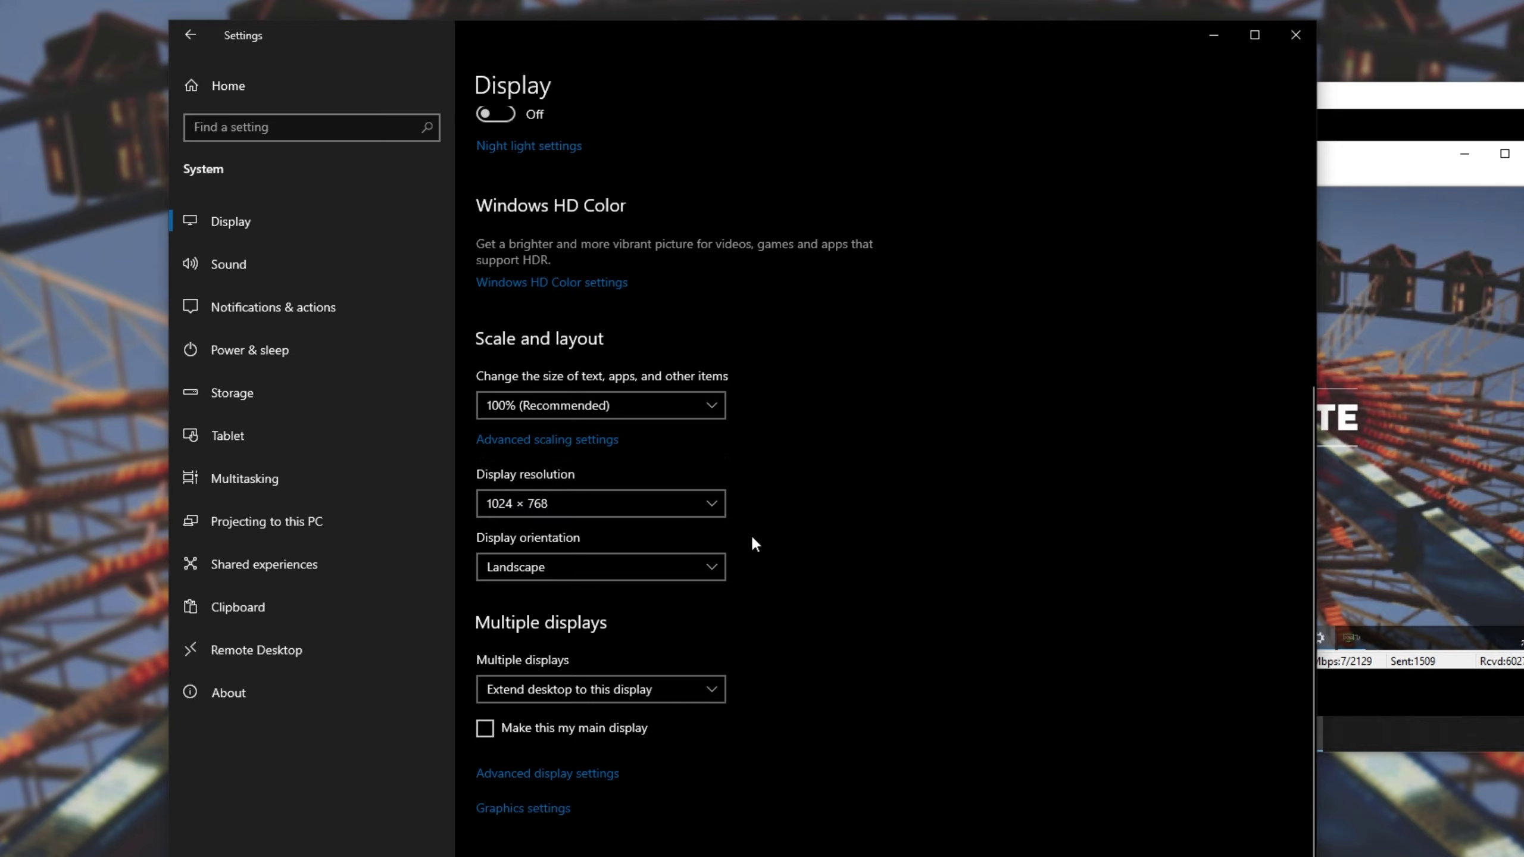
left_click(663, 570)
left_click(846, 551)
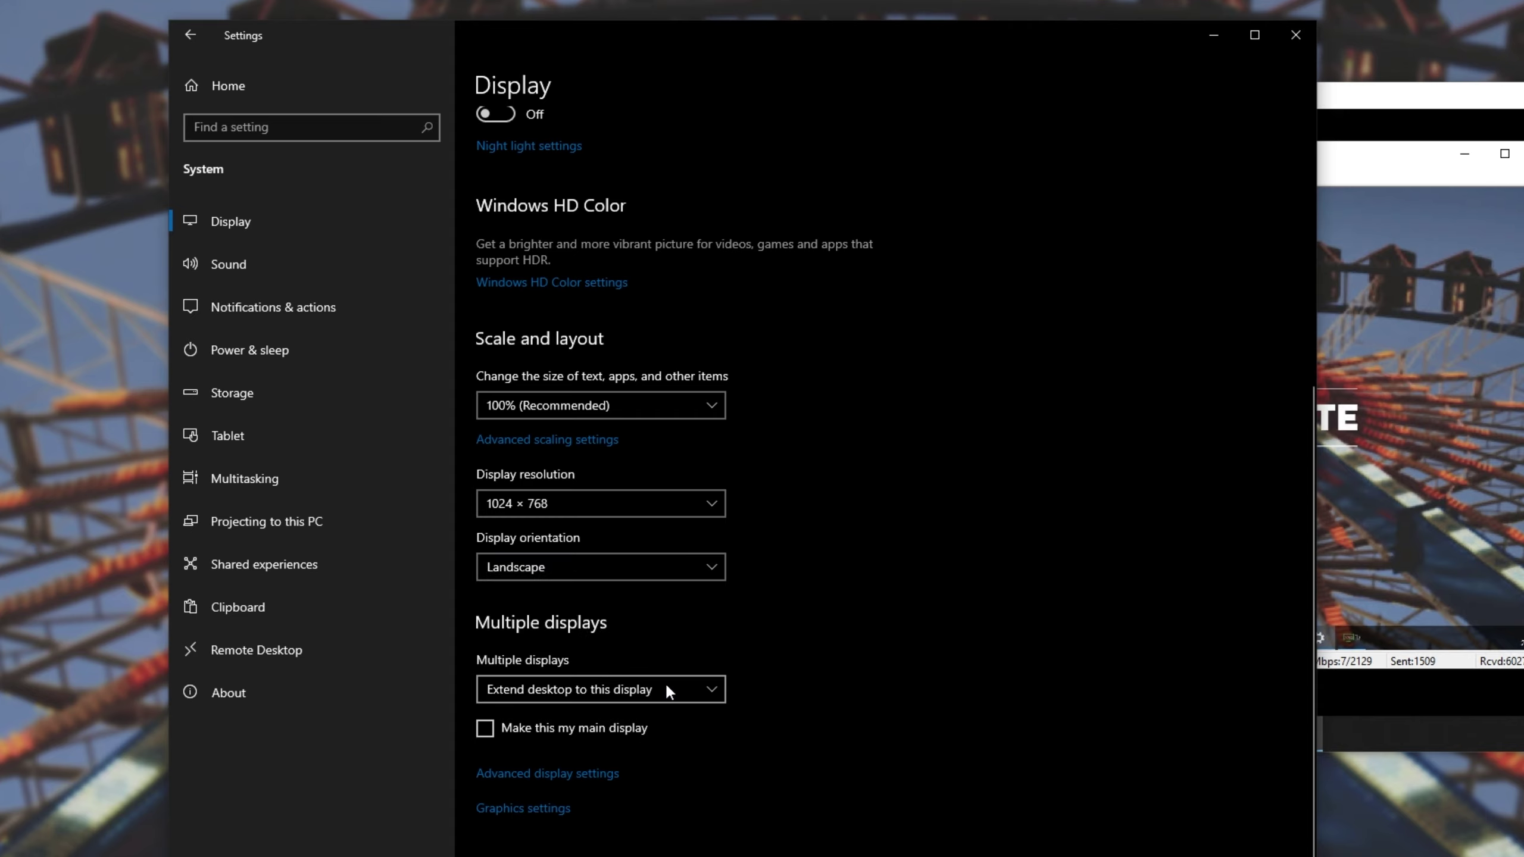
left_click(664, 683)
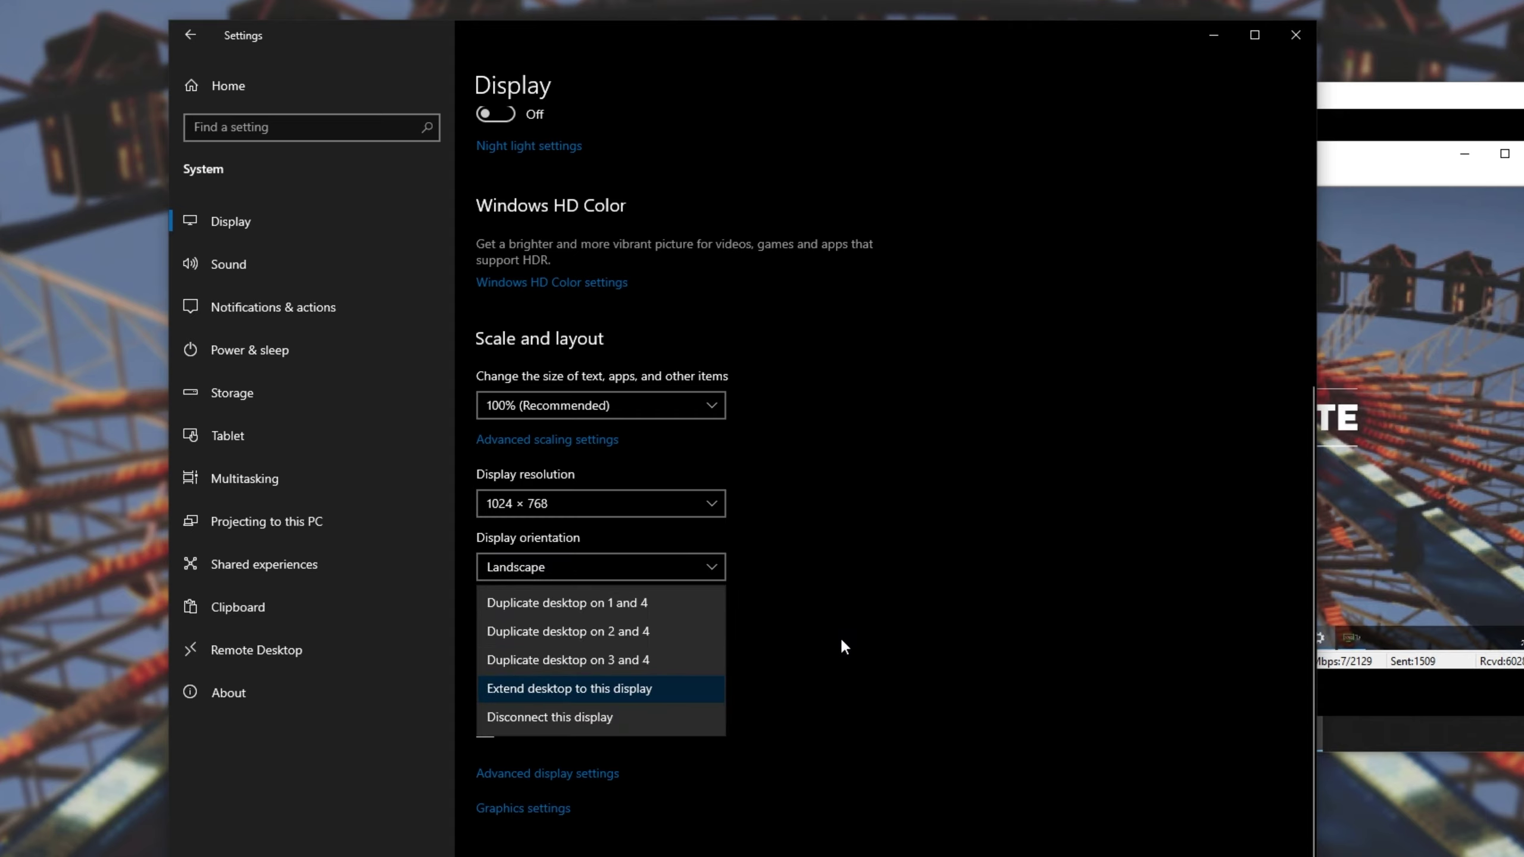
left_click(656, 694)
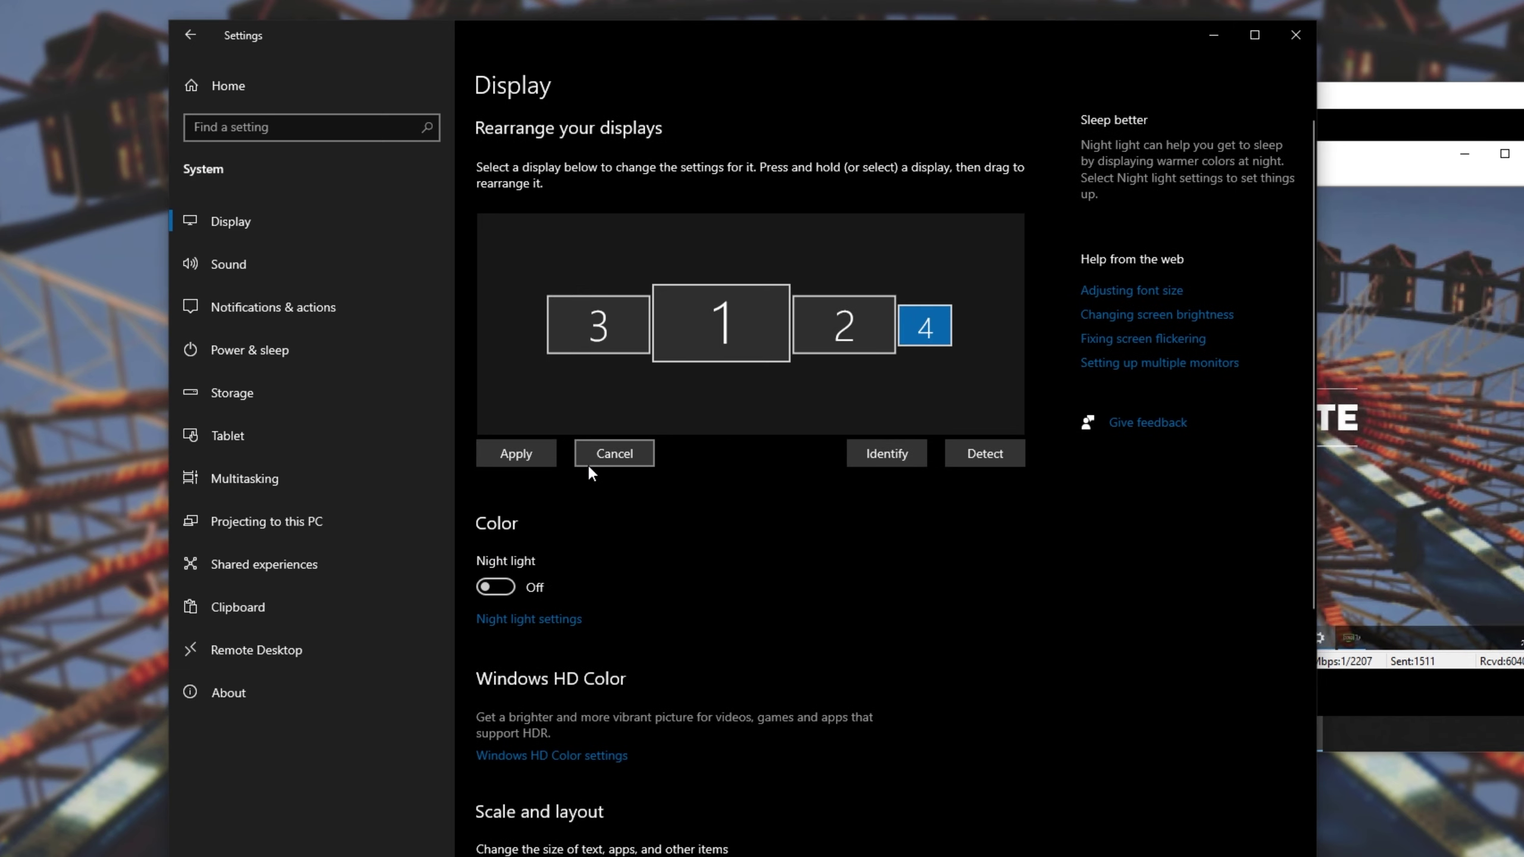
left_click(542, 451)
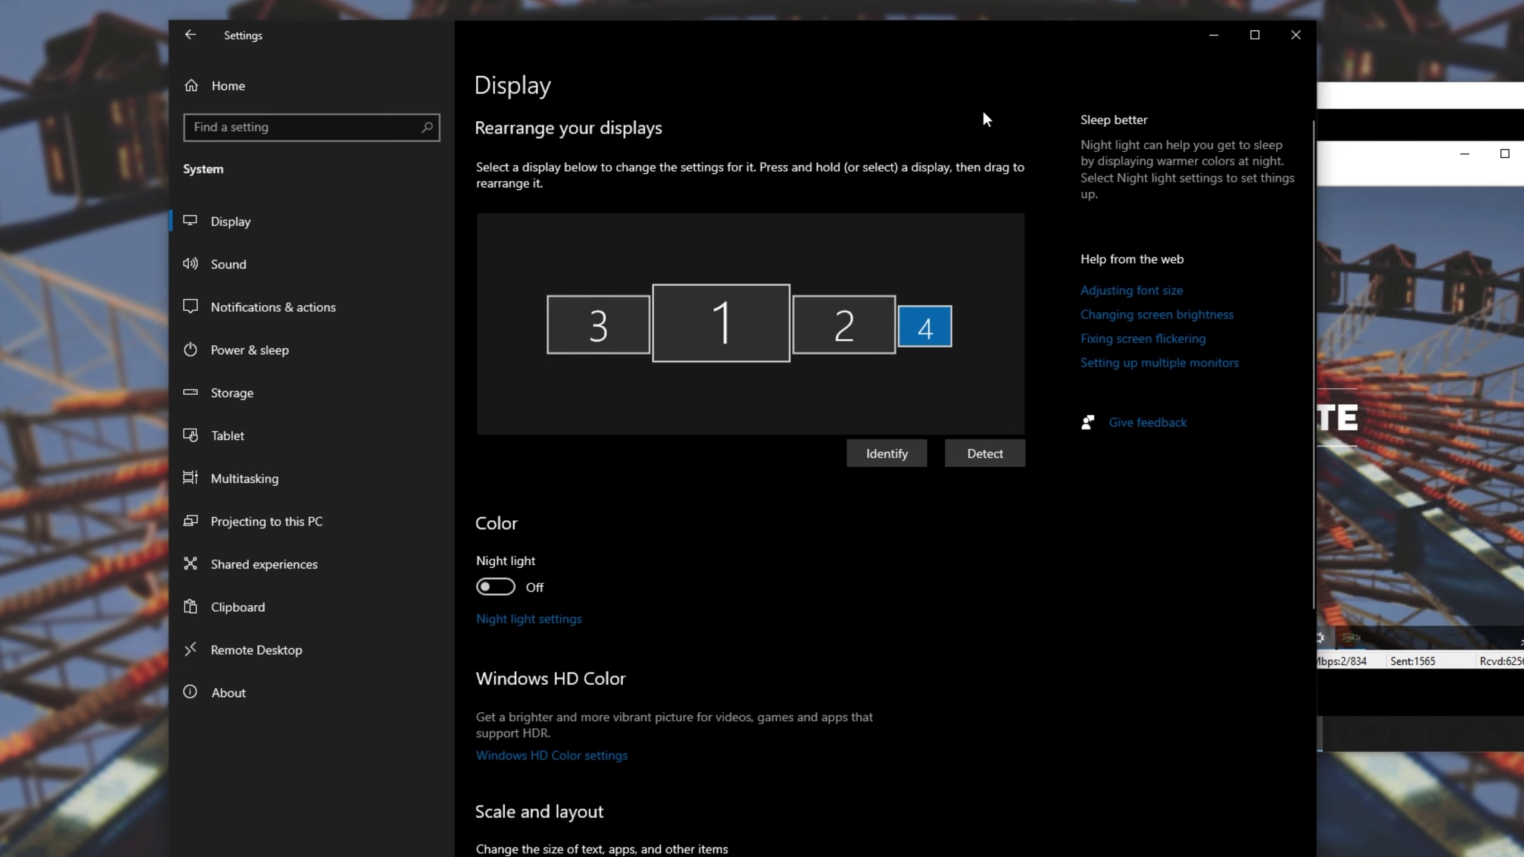
left_click_drag(952, 46, 548, 29)
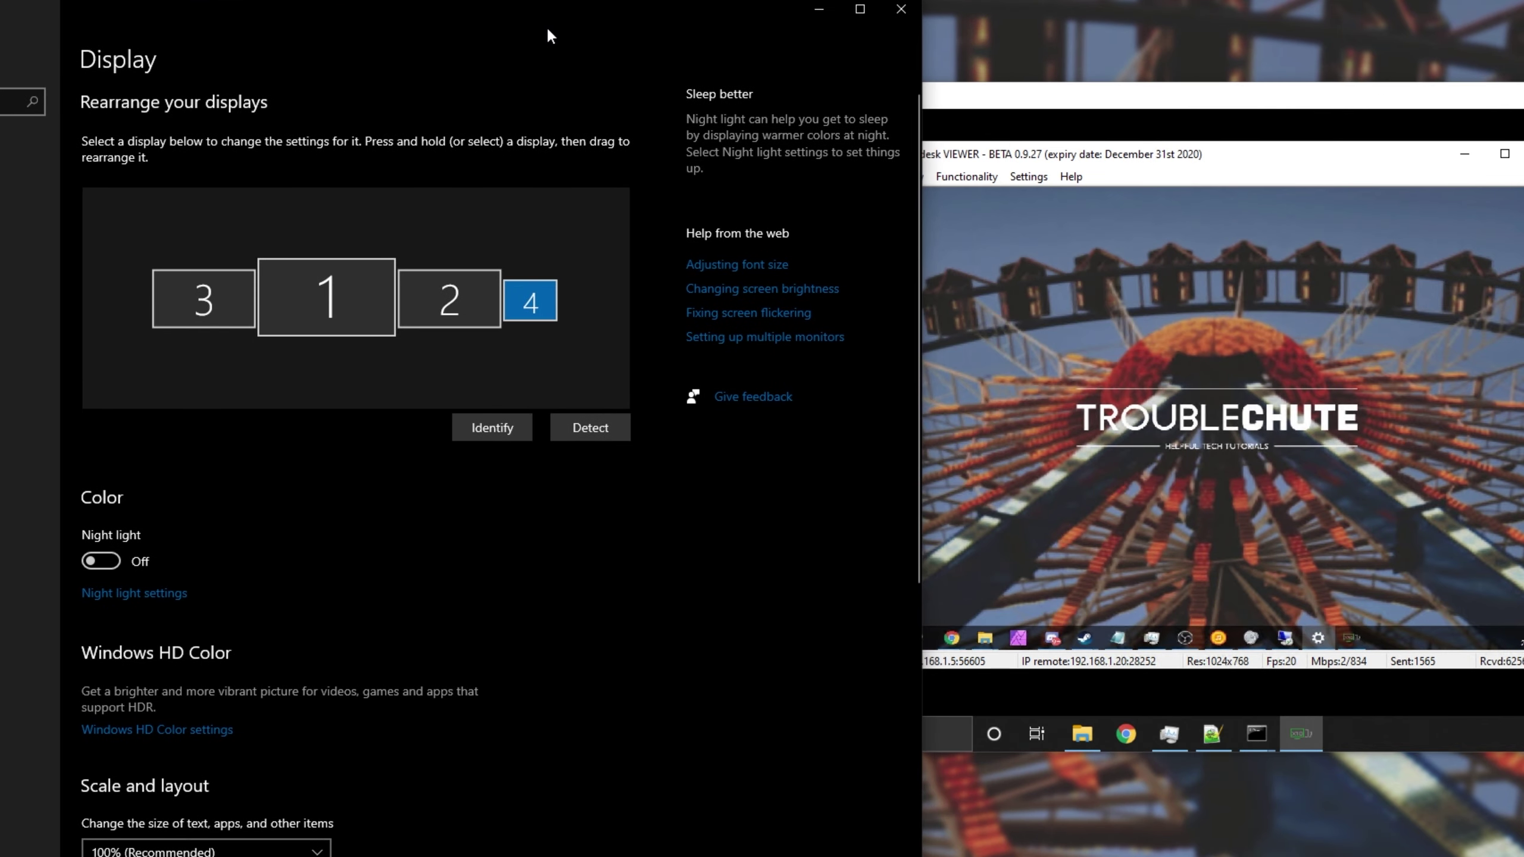
Step: Bring the Remote Desktop window showing display 4's 1024 × 768 extended desktop in front of Settings
left_click(958, 103)
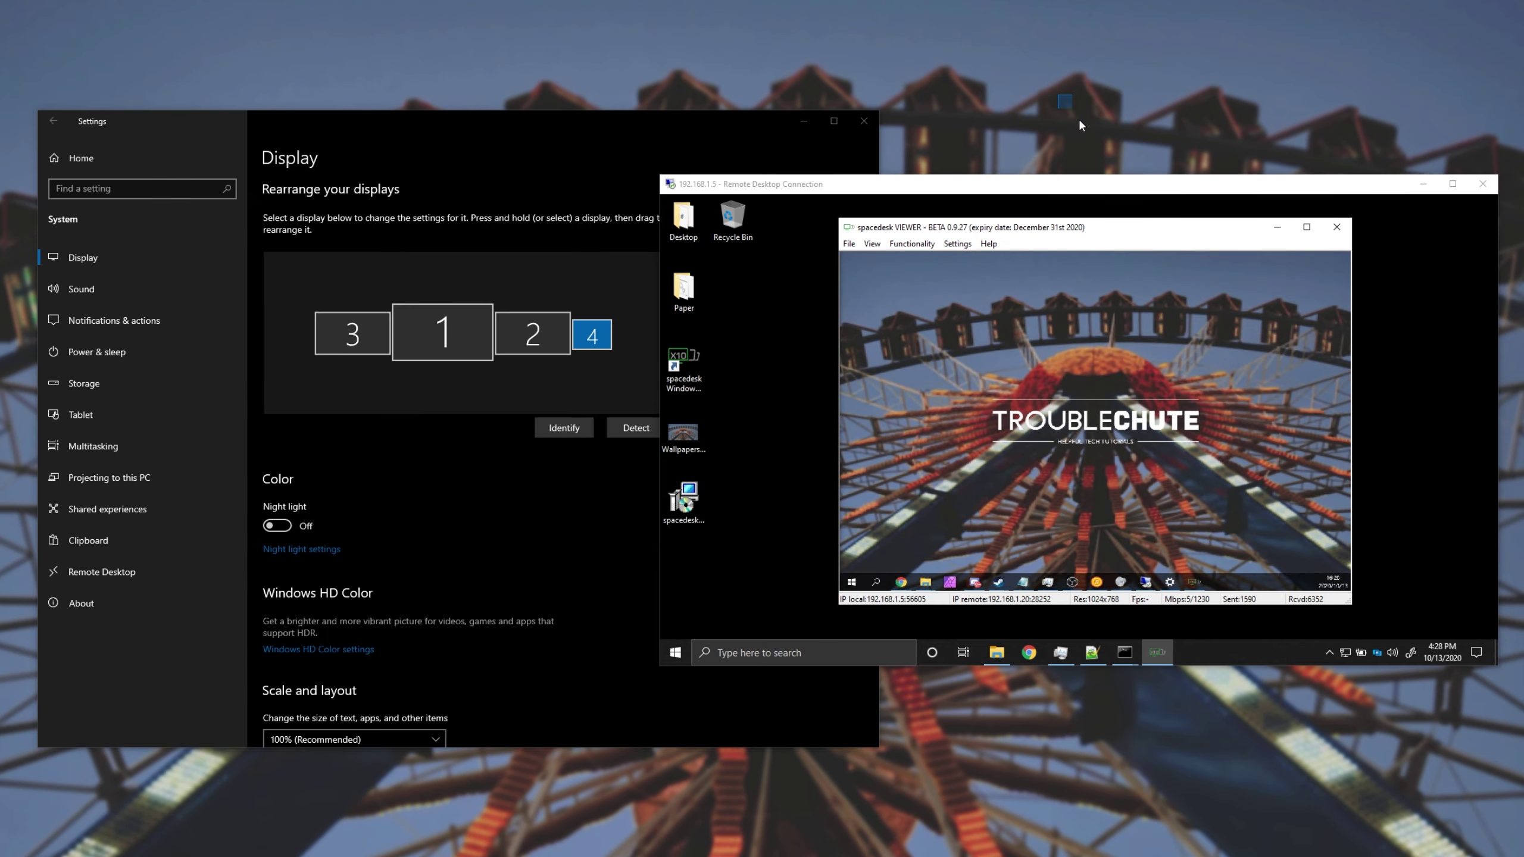
left_click_drag(1081, 122, 1198, 138)
mouse_move(1103, 96)
left_mouse_down()
mouse_move(1133, 77)
mouse_move(1123, 97)
left_mouse_up()
left_click_drag(931, 375, 1226, 444)
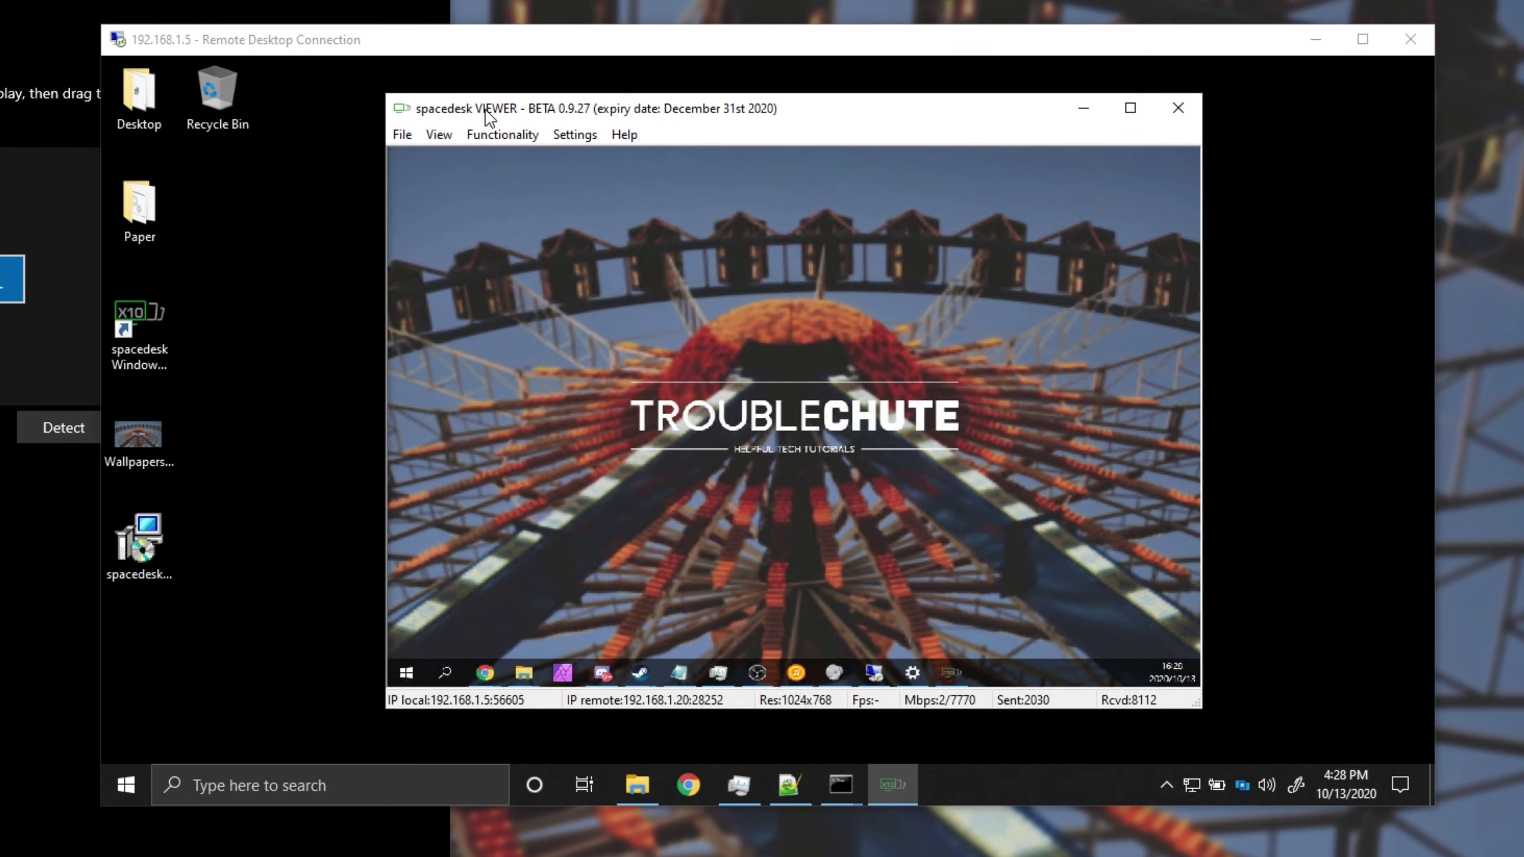
Step: Choose File > Disconnect in the spacedesk VIEWER to end the display 4 session
left_click(486, 110)
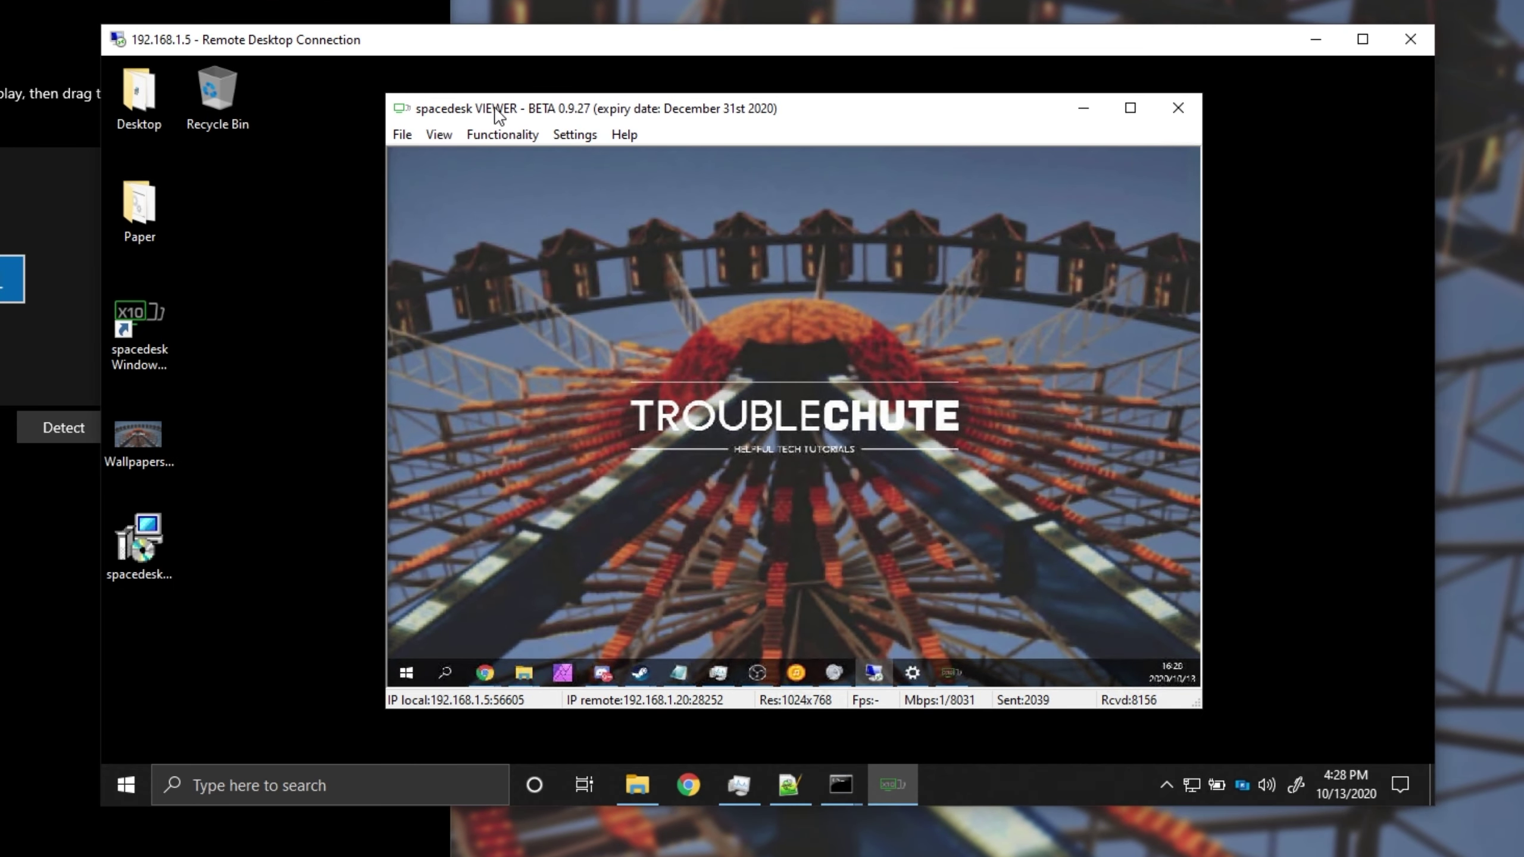
left_click(400, 135)
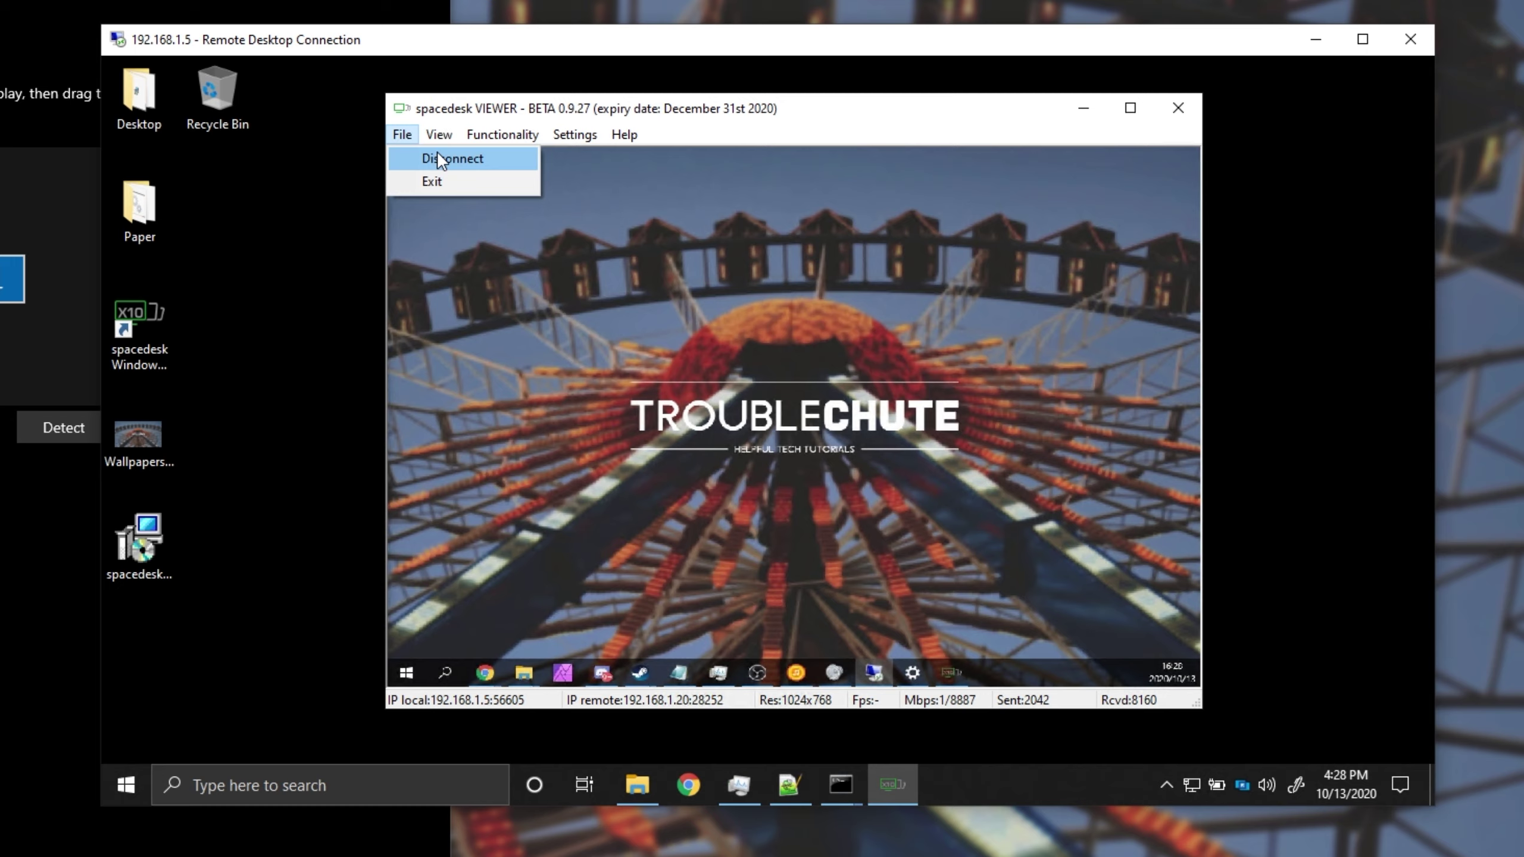
mouse_move(441, 136)
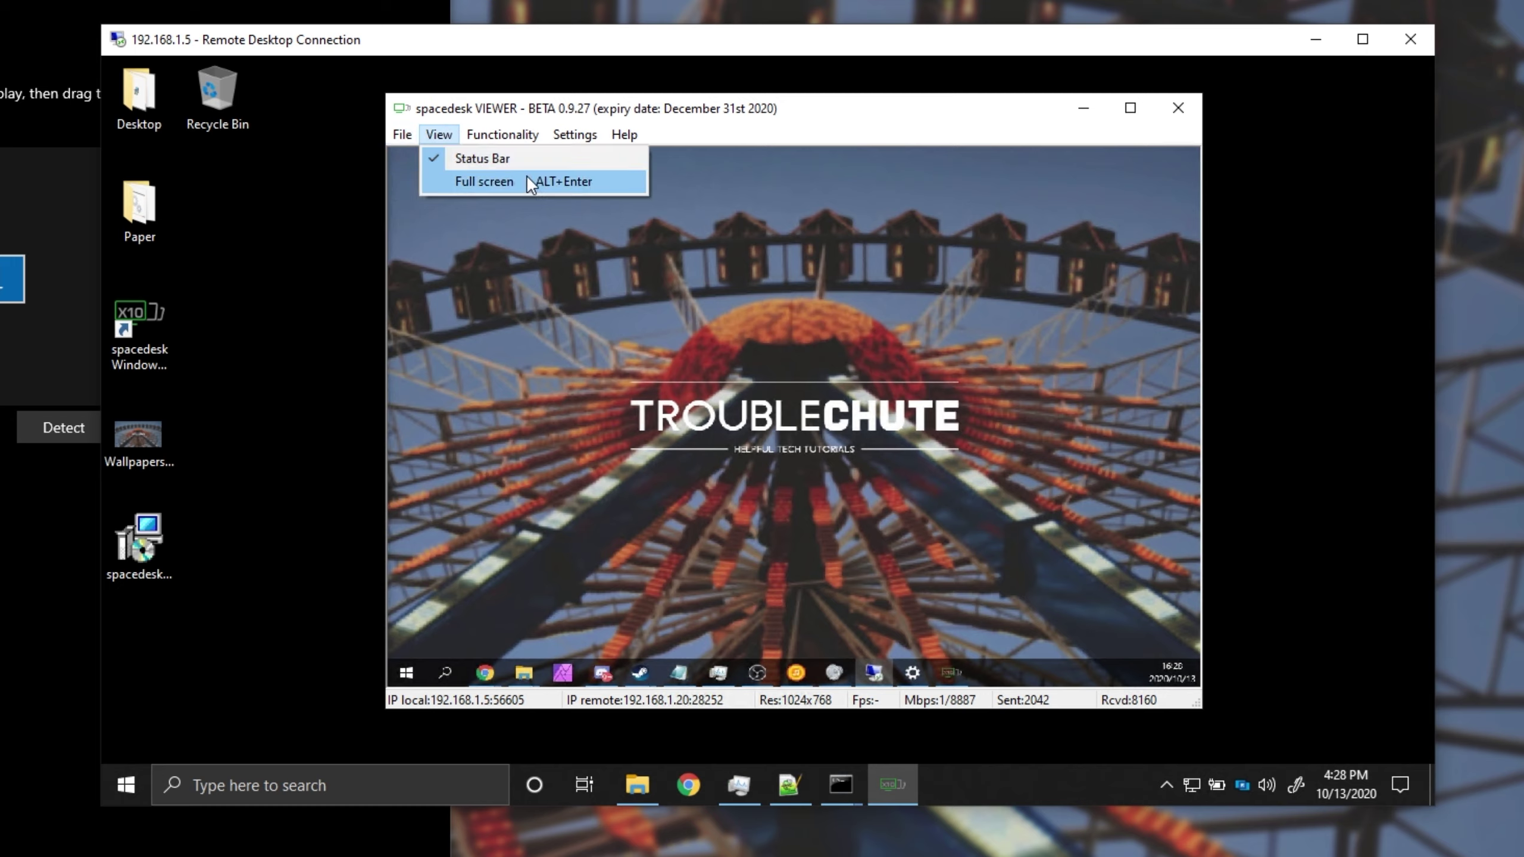
left_click(507, 136)
left_click(507, 135)
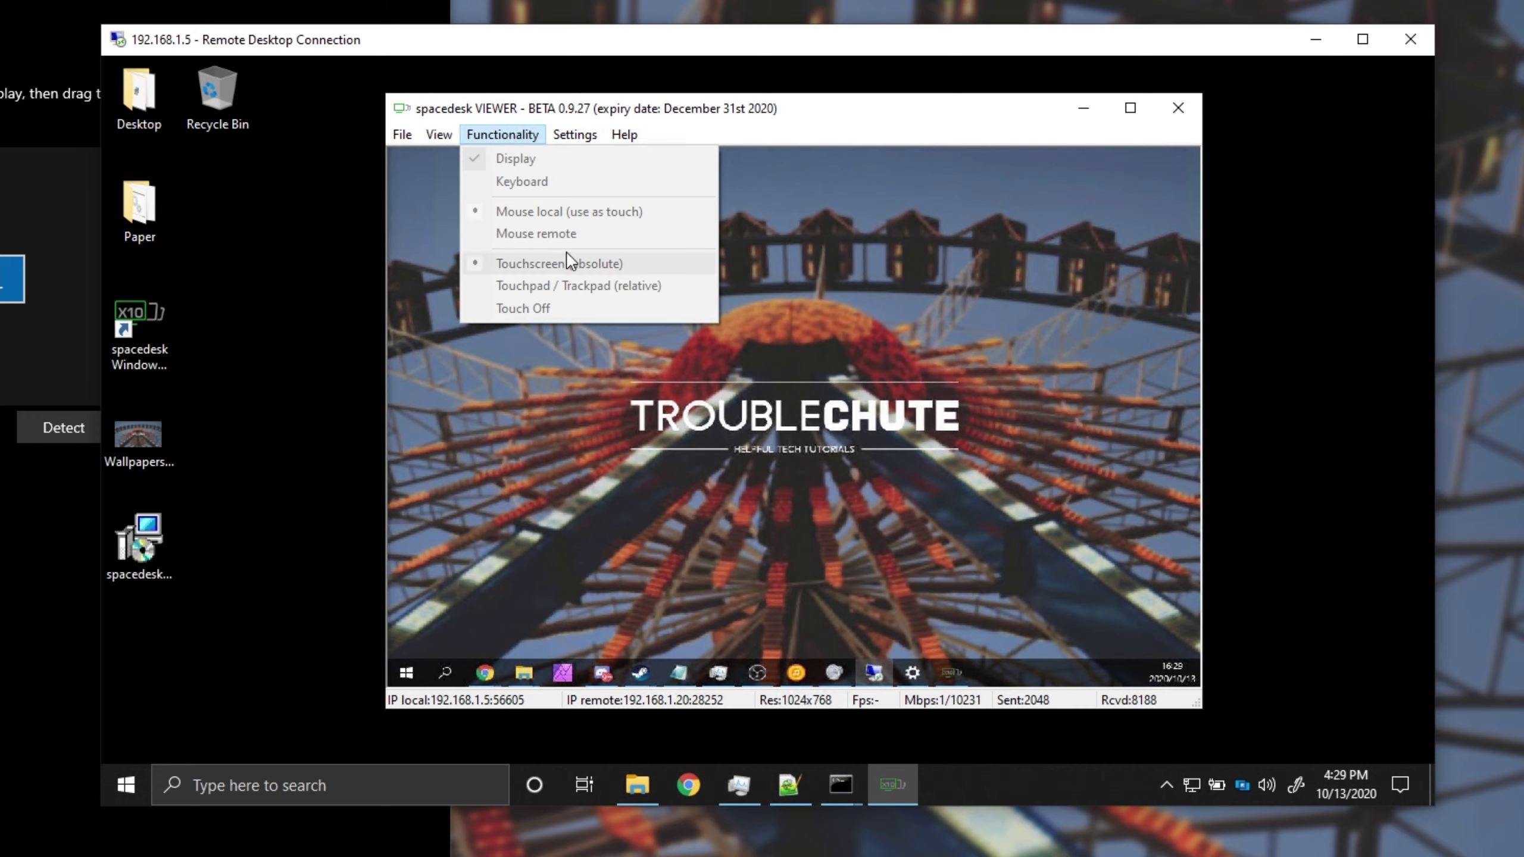
mouse_move(402, 134)
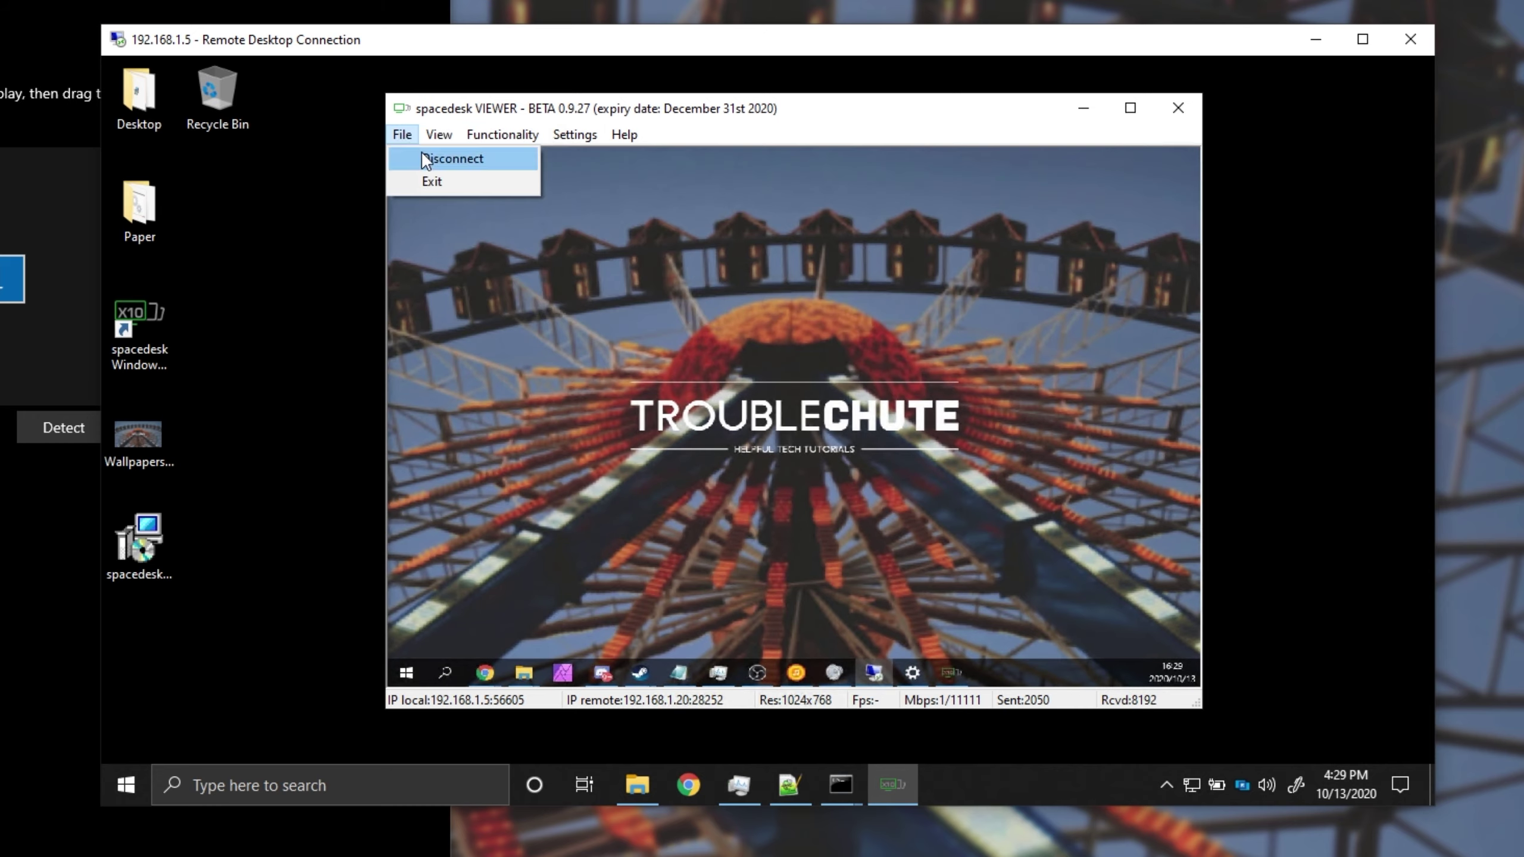
left_click(575, 134)
left_click(575, 135)
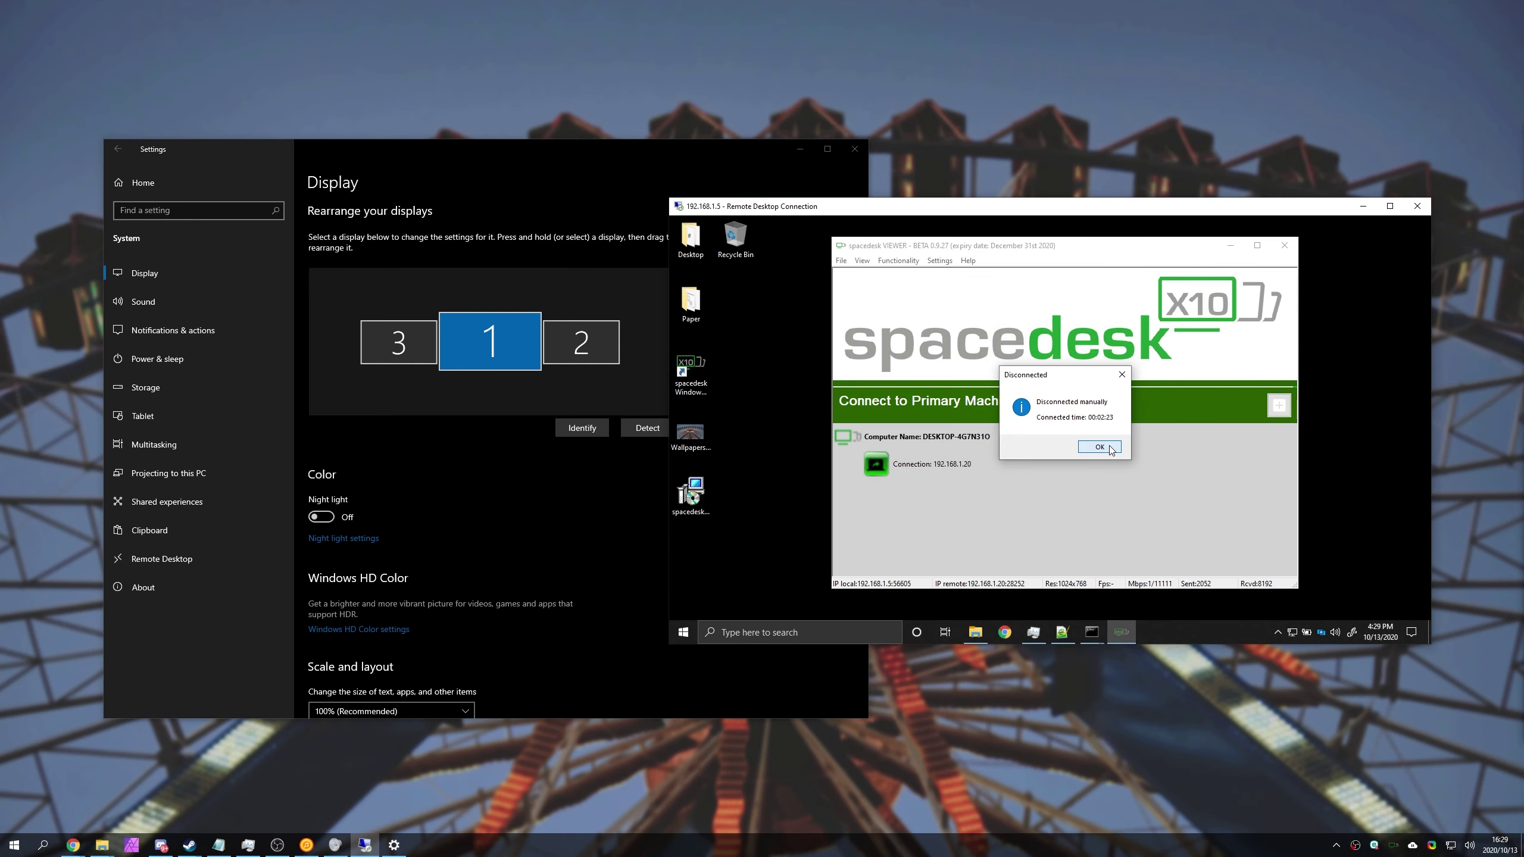
Step: Dismiss the Disconnected notice and browse the viewer's menu options
left_click(1099, 447)
left_click(643, 314)
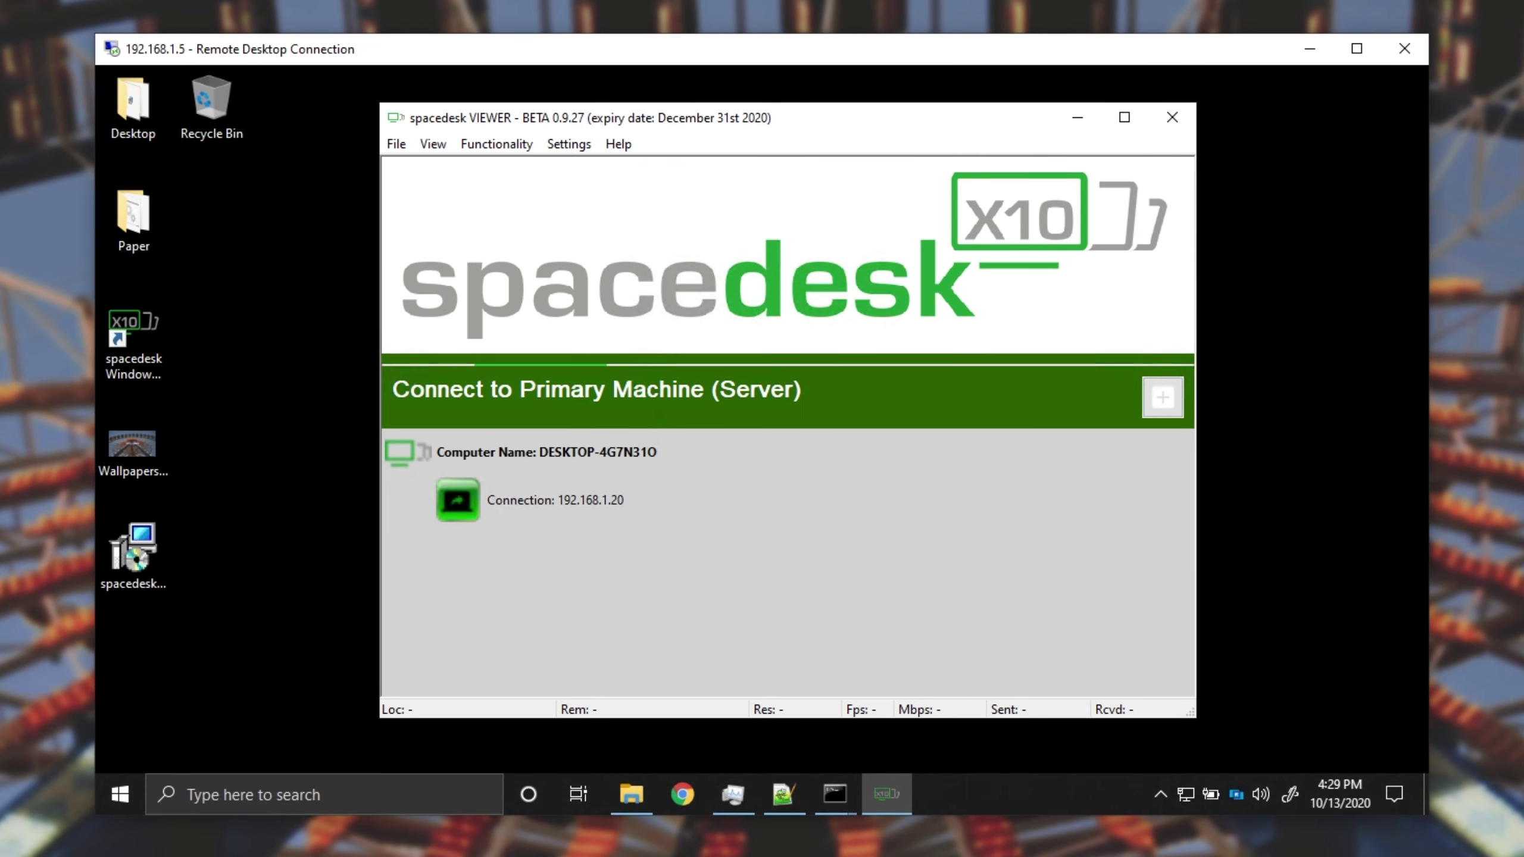
left_click(520, 134)
mouse_move(493, 146)
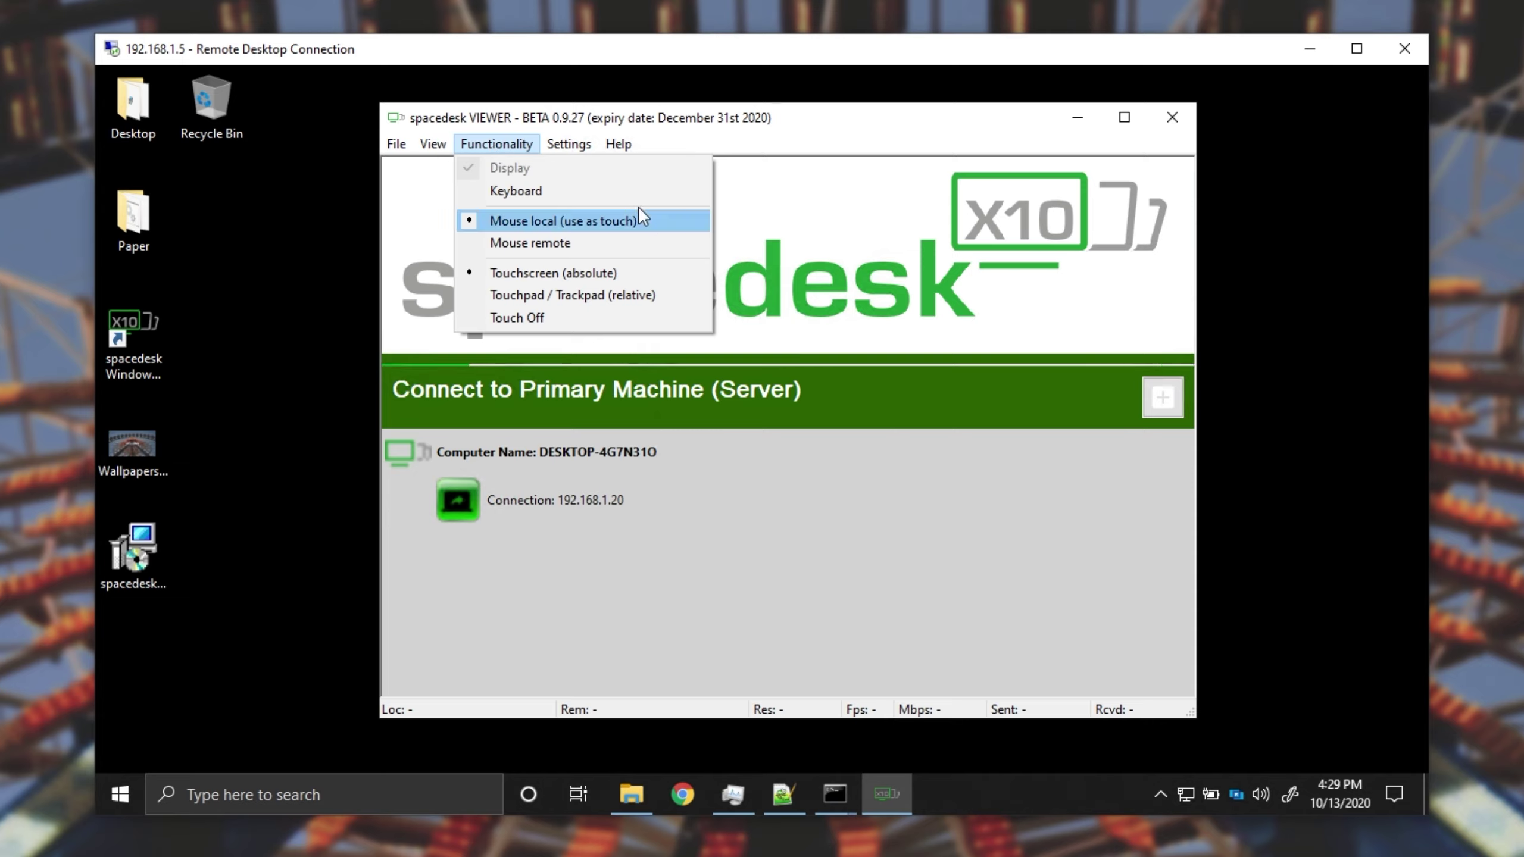
mouse_move(570, 138)
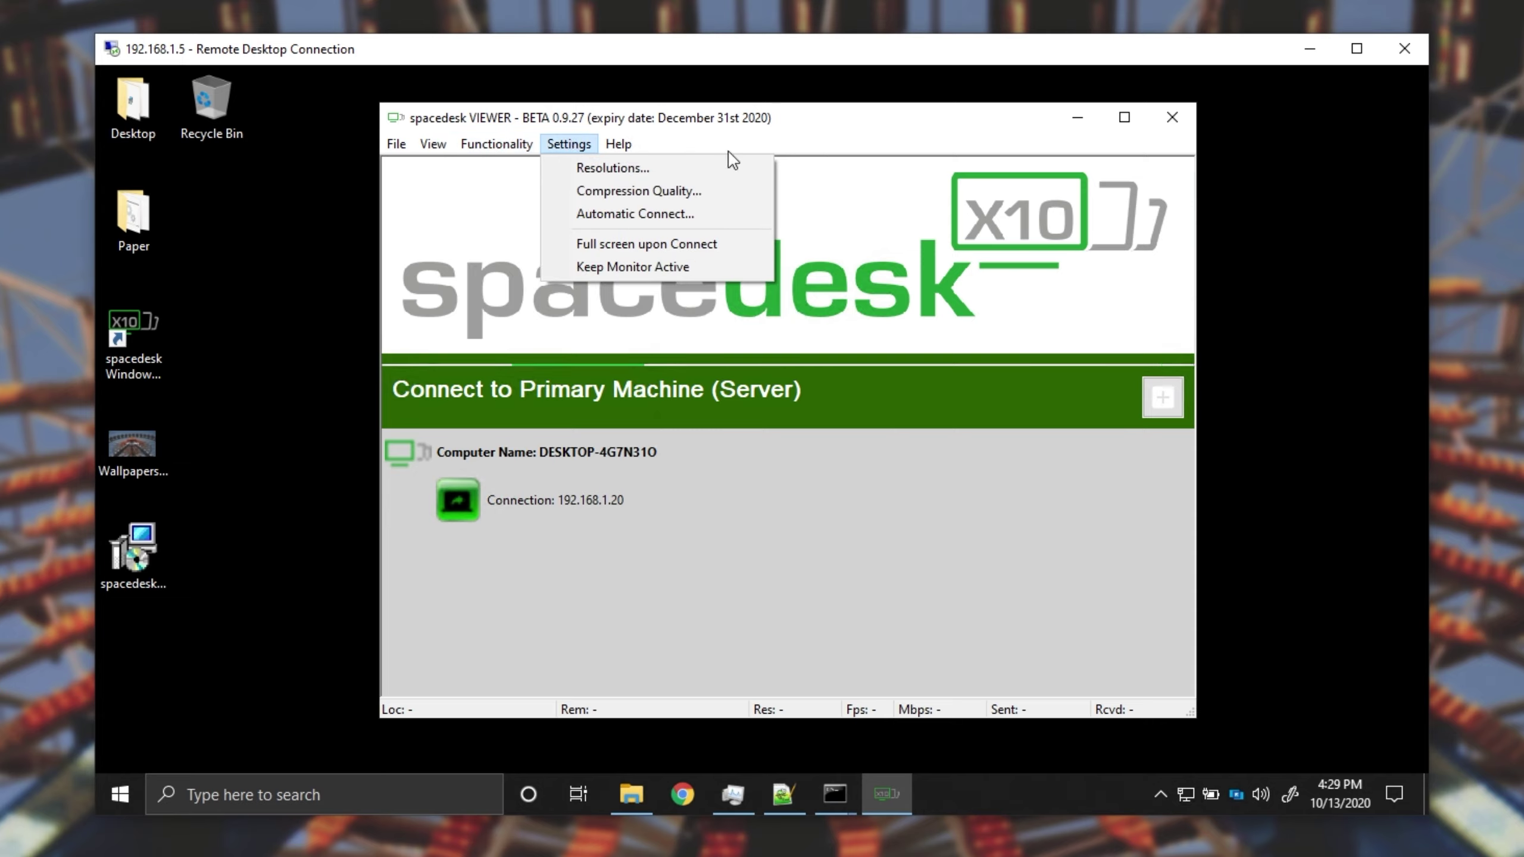
Step: Set Compression Quality to high colour quality, image quality about 90 and 60 FPS
left_click(719, 190)
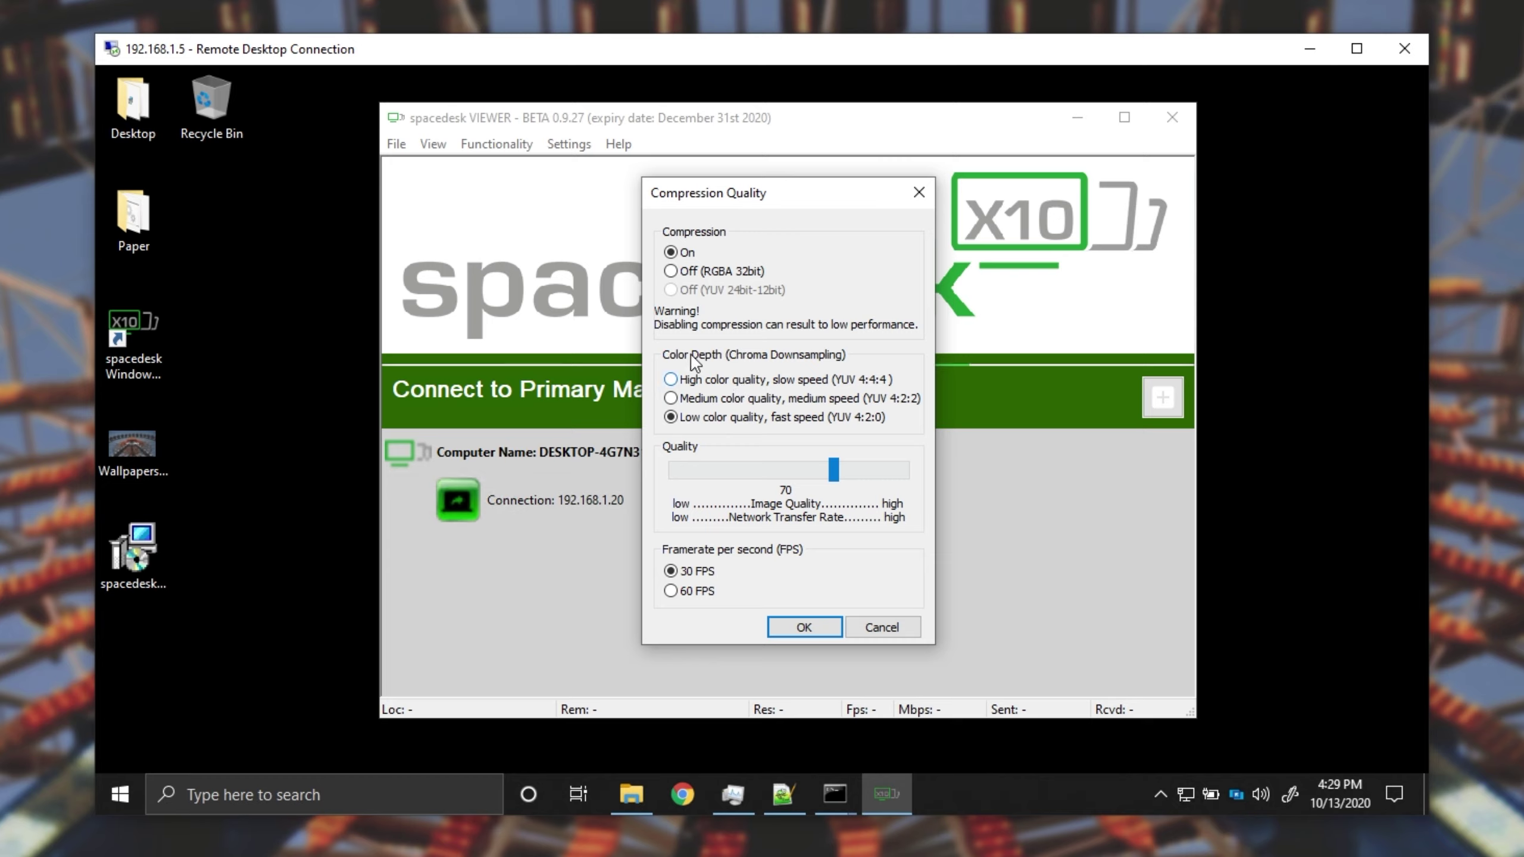
left_click(673, 377)
left_click_drag(835, 472, 885, 496)
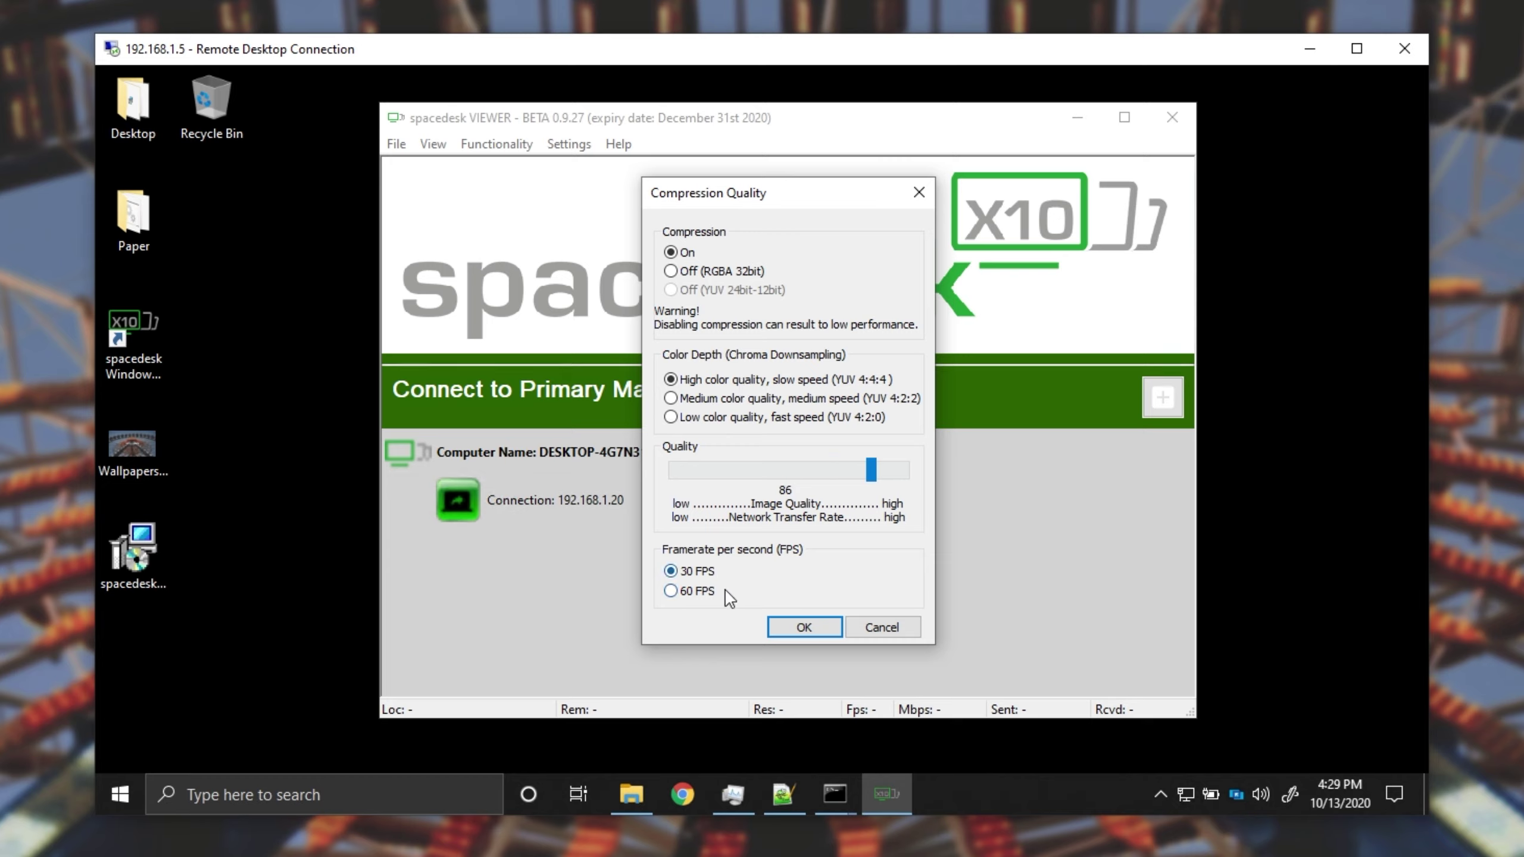
left_click(692, 591)
mouse_move(883, 480)
left_mouse_down()
mouse_move(897, 481)
mouse_move(879, 479)
left_mouse_up()
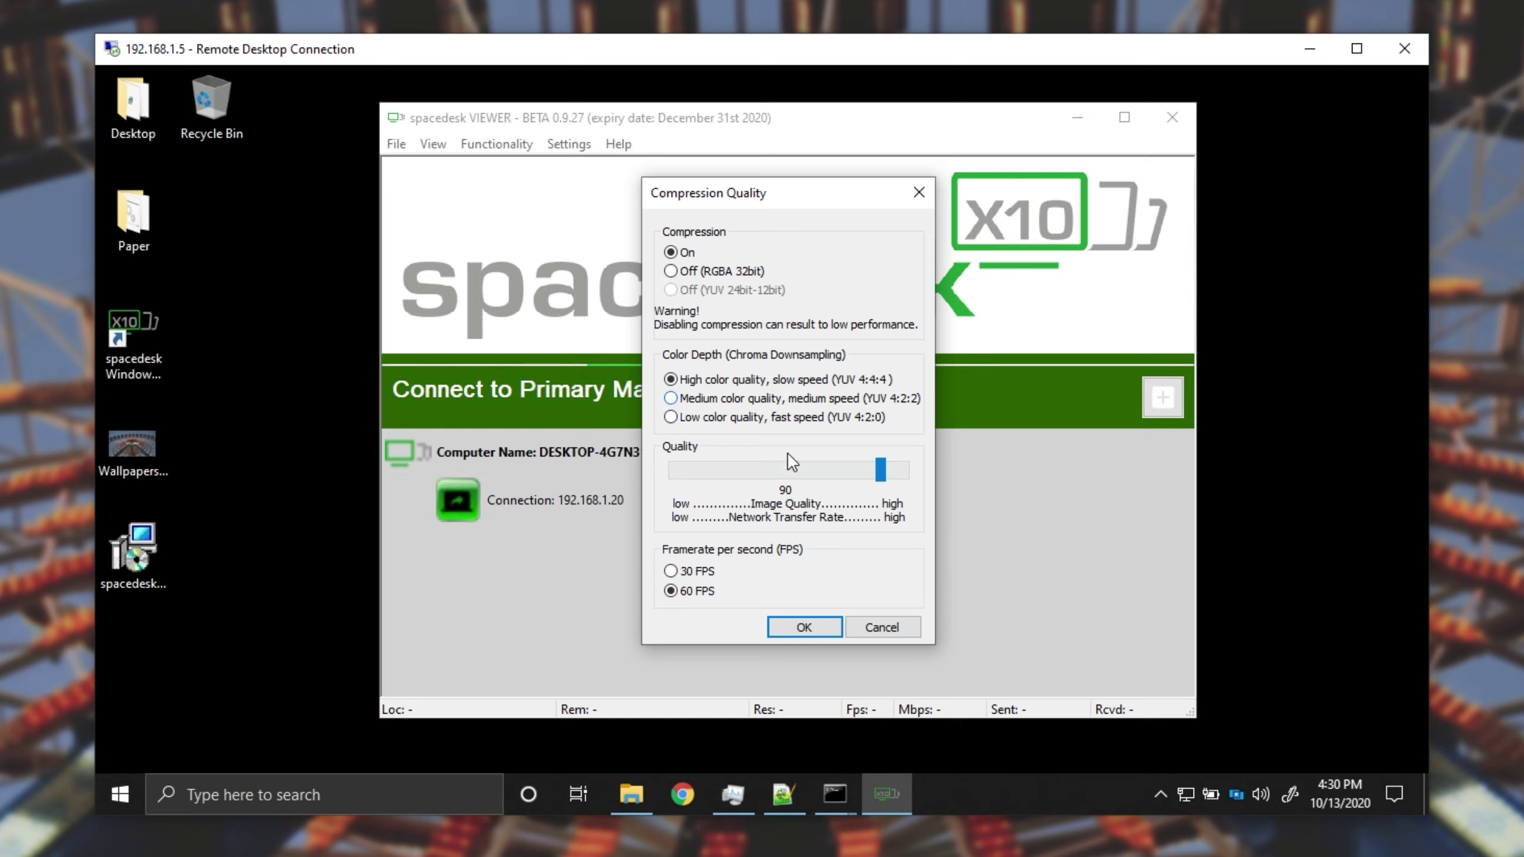
left_click(801, 627)
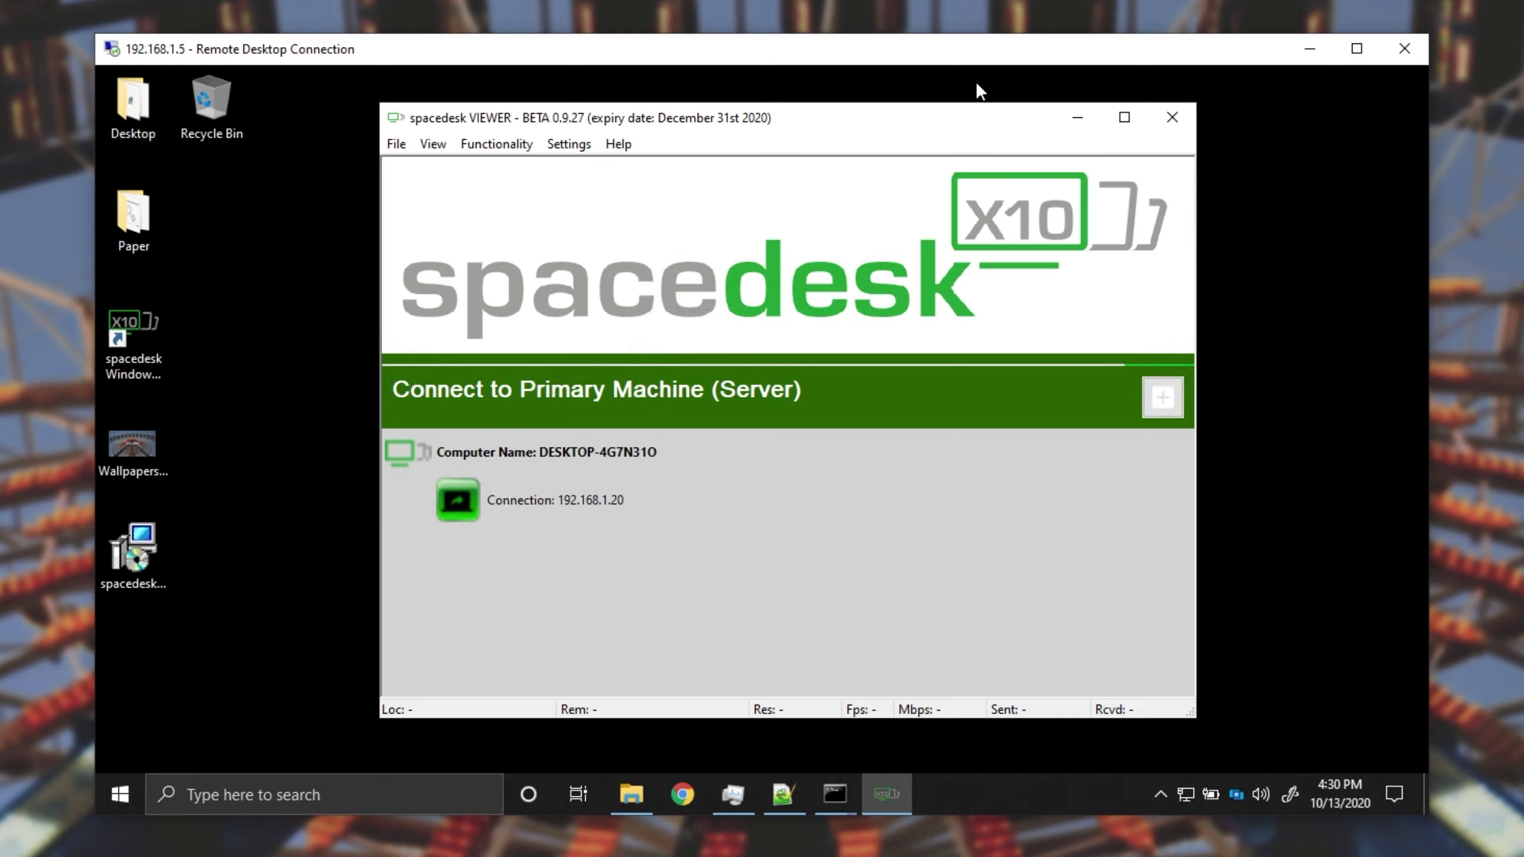
Step: Close the spacedesk Viewer and bring up the spacedesk driver window from the tray
left_click(1169, 116)
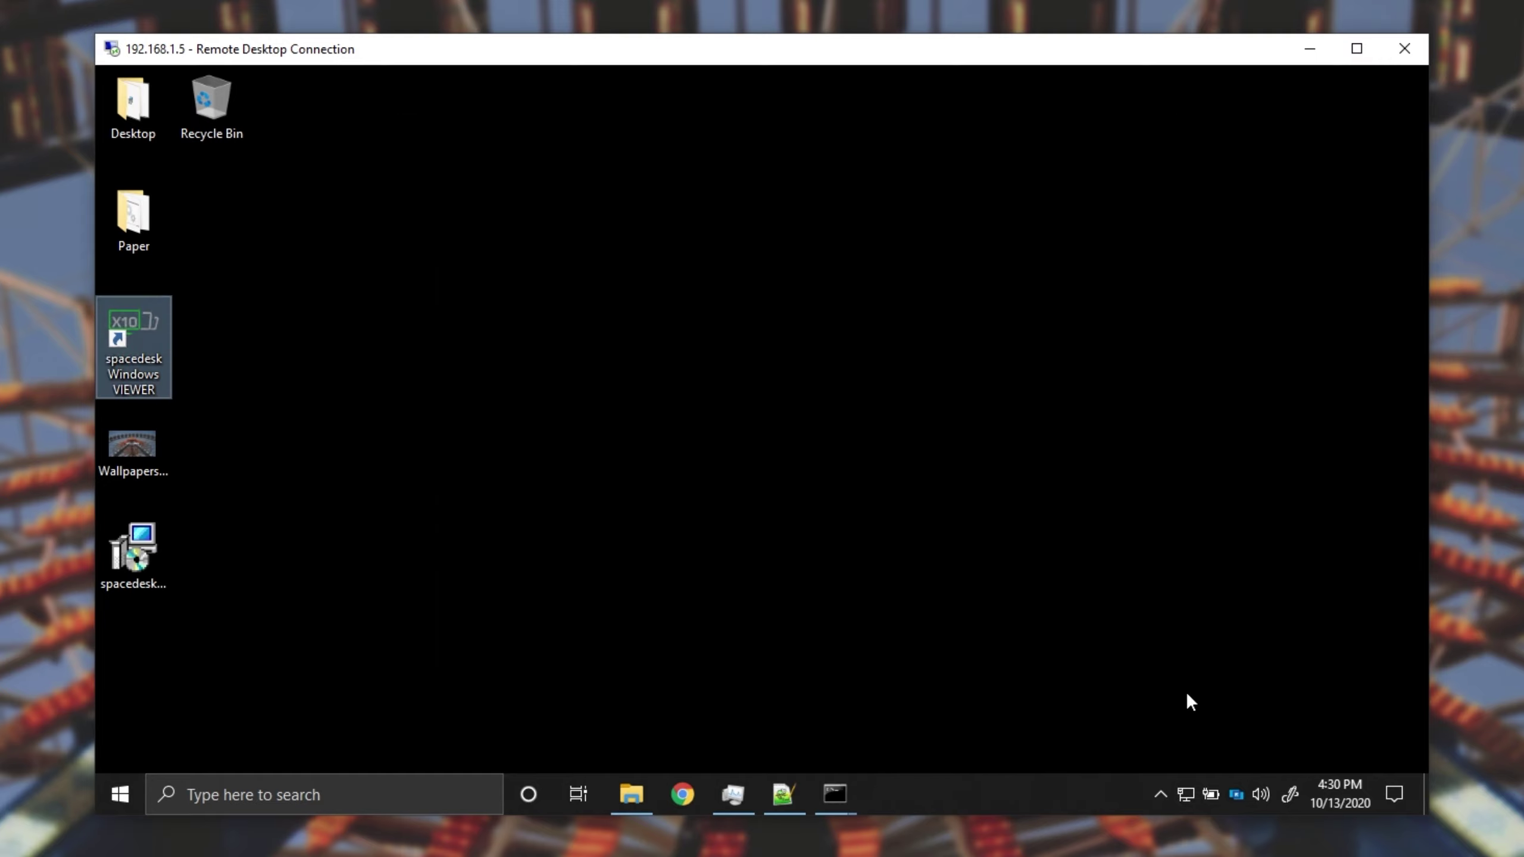
left_click(1150, 794)
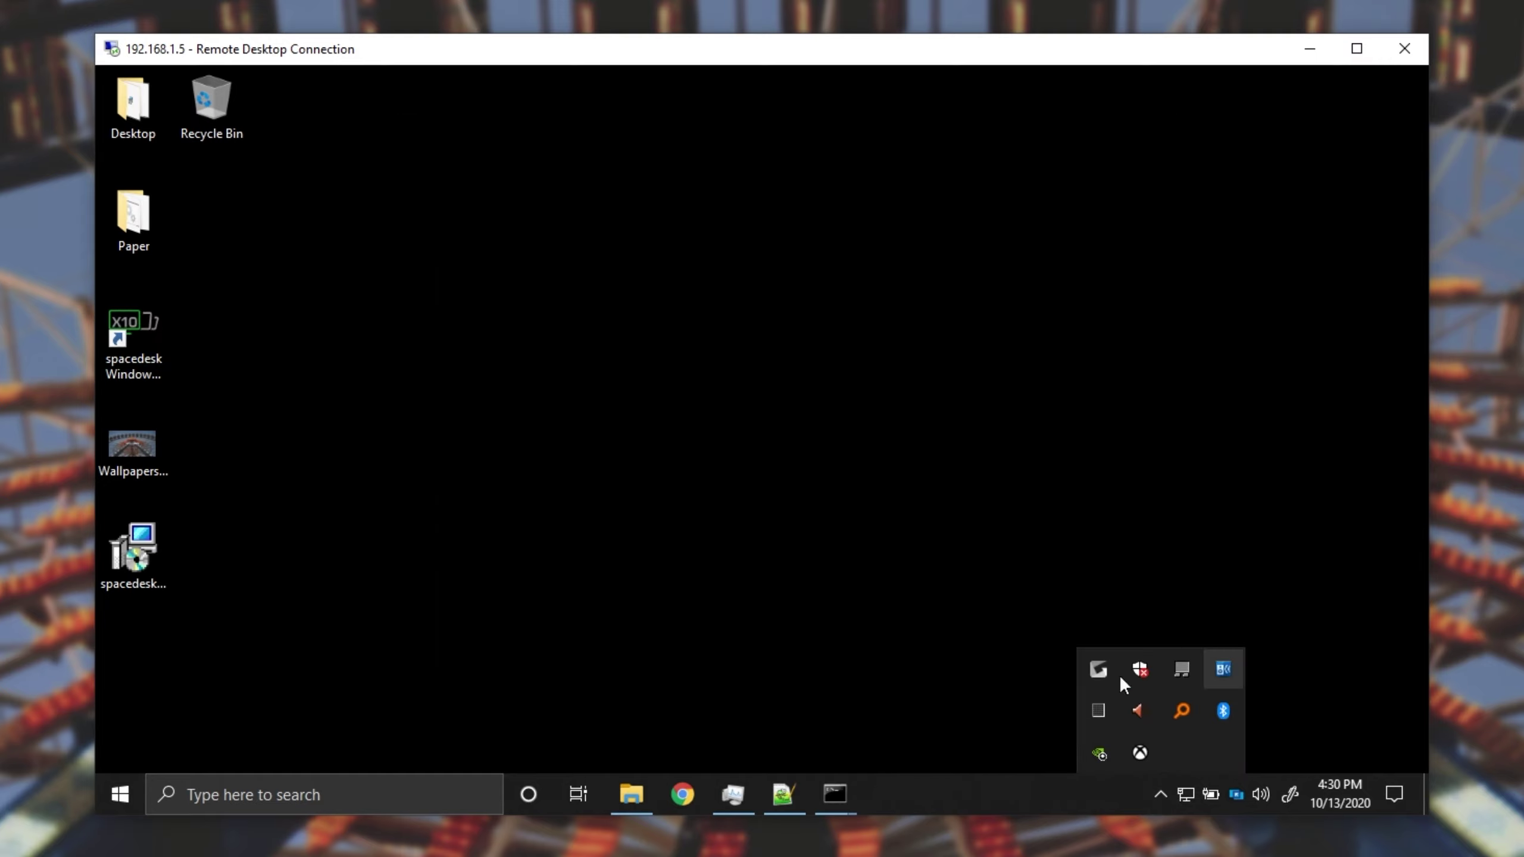
left_click(1093, 564)
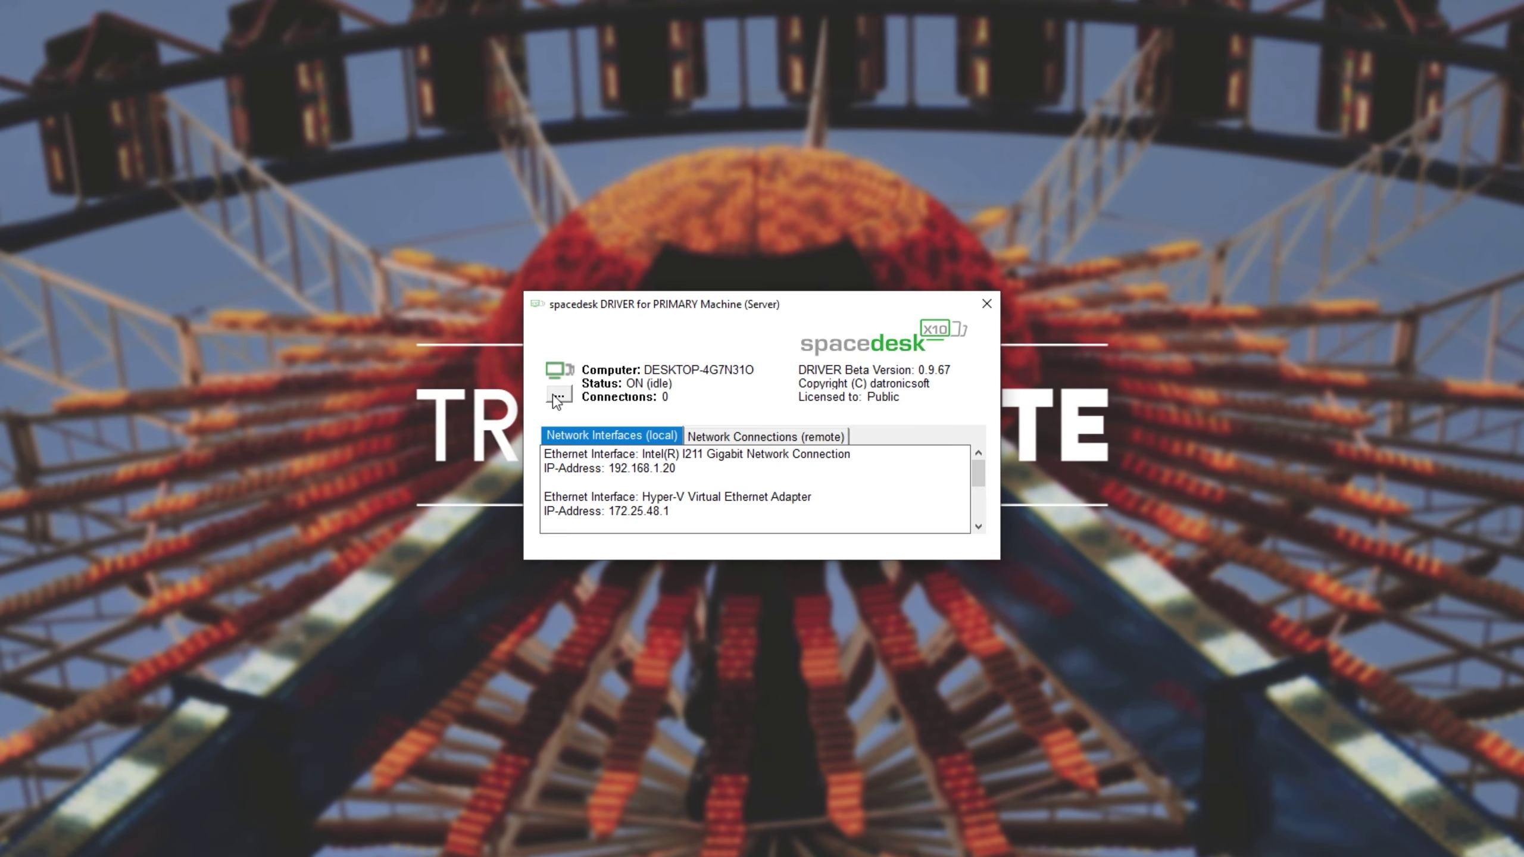
Step: Switch the spacedesk server OFF, then back ON
left_click(555, 396)
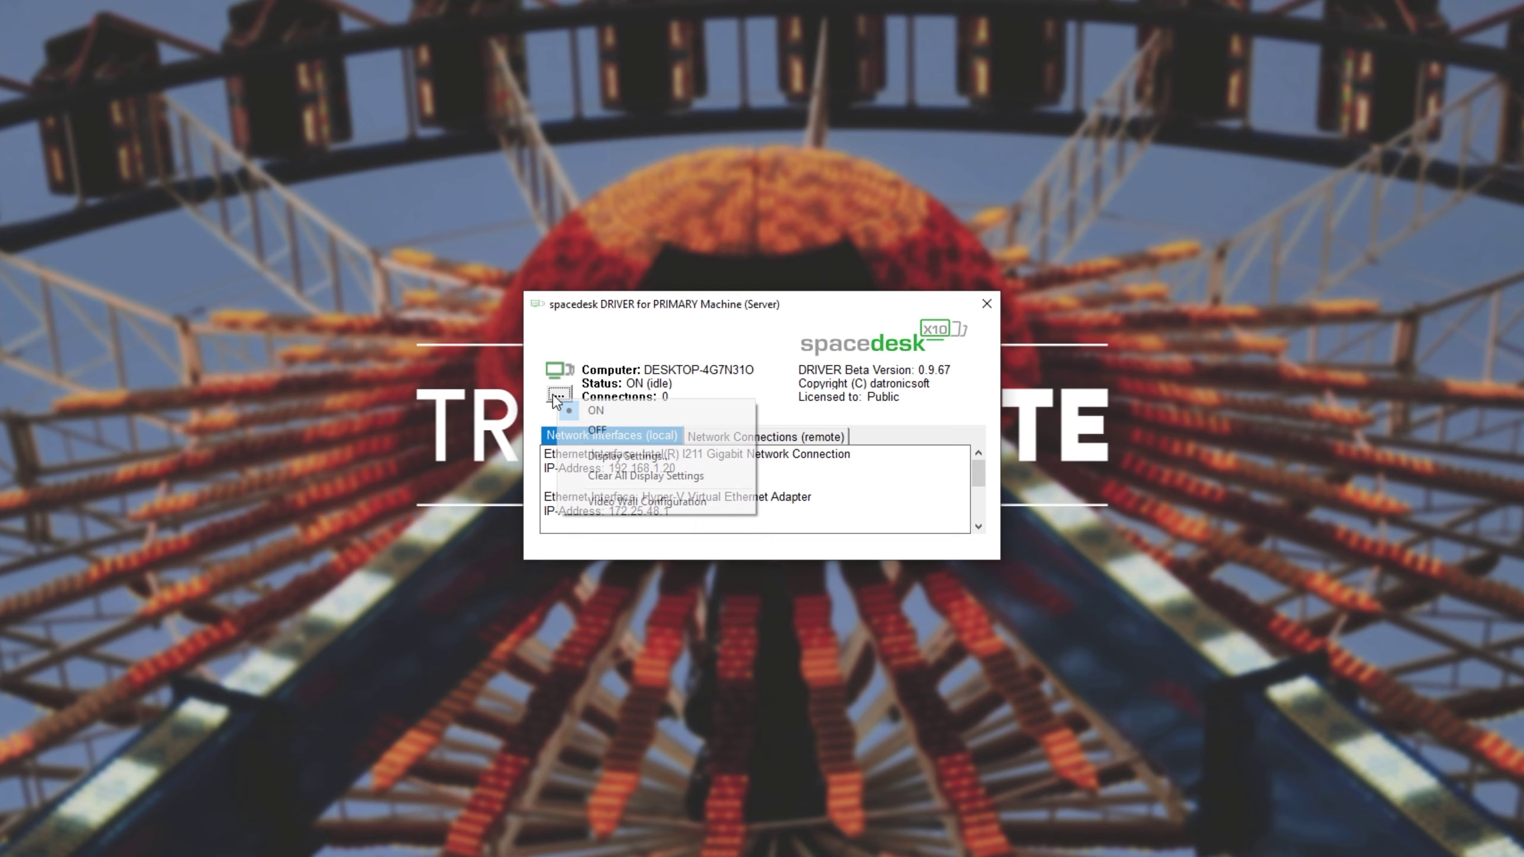
left_click(602, 432)
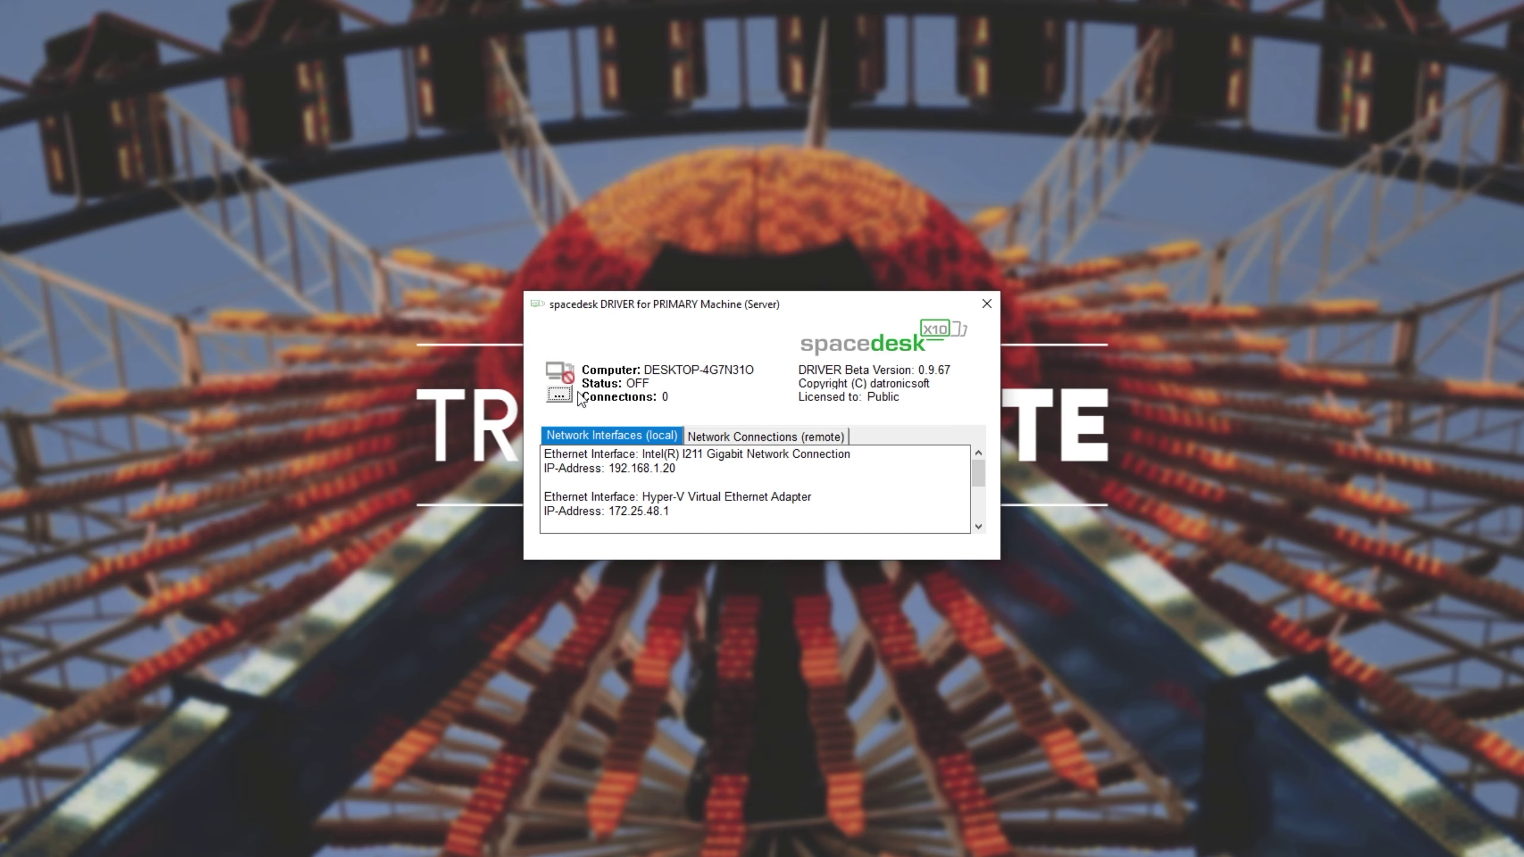
left_click(557, 396)
left_click(603, 420)
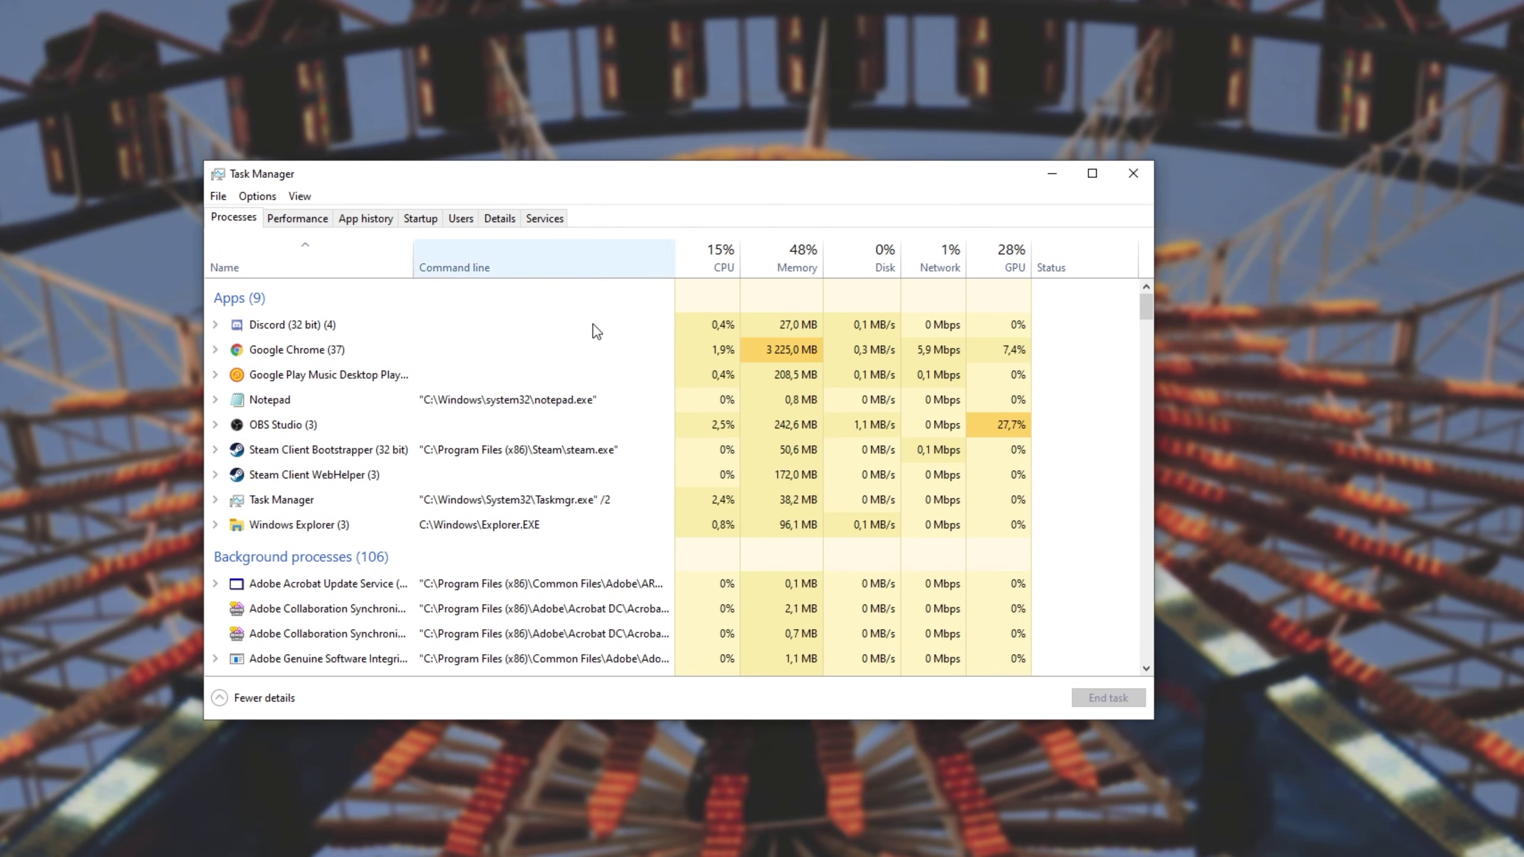
Step: Scroll down to Background processes and select spacedeskService.exe
scroll(624, 528, "down", 7)
scroll(623, 529, "down", 10)
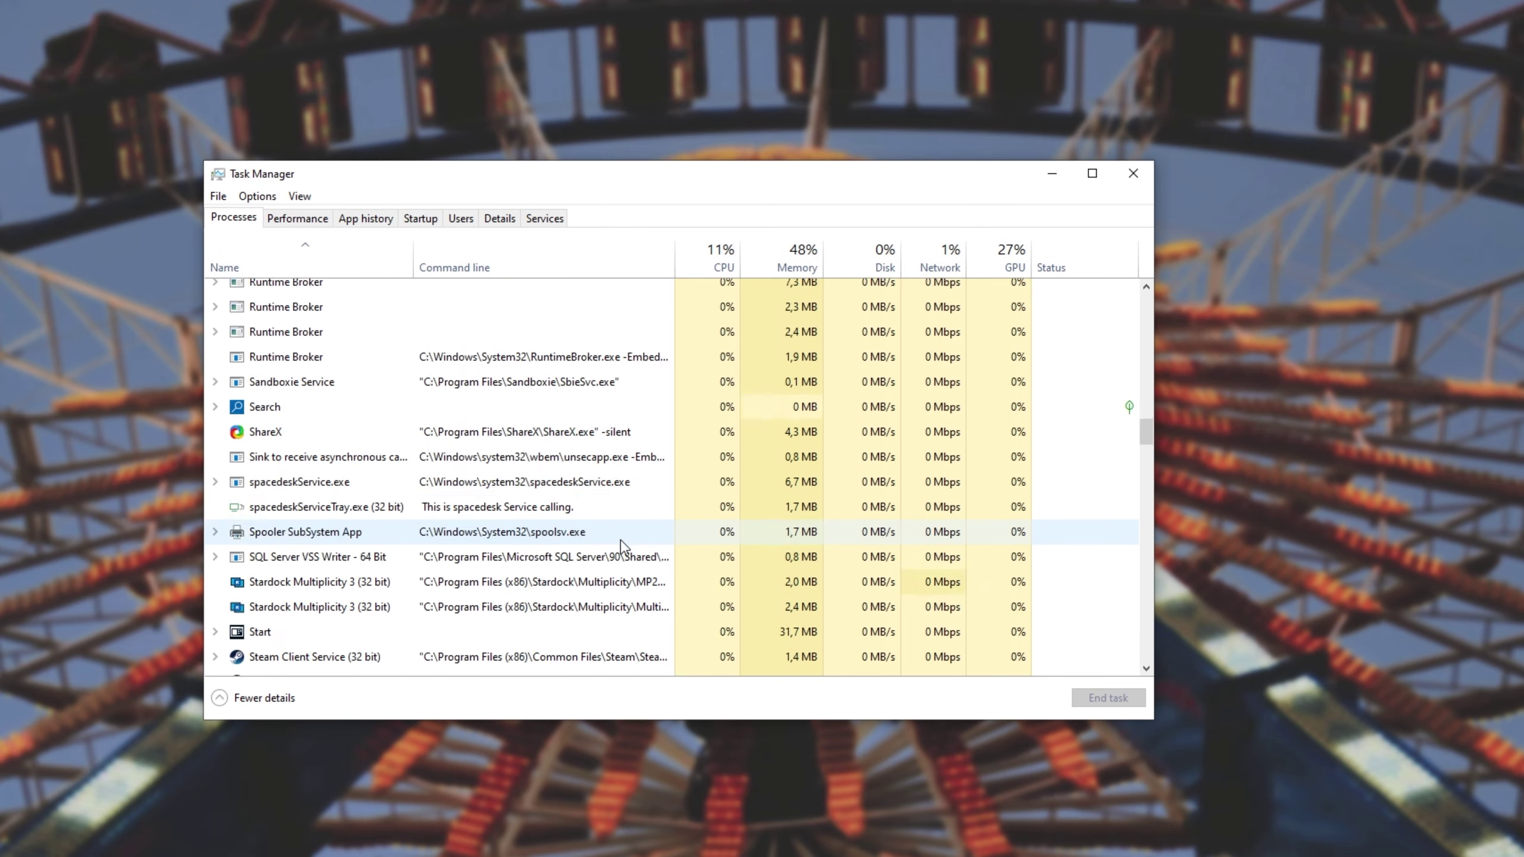
scroll(622, 544, "down", 2)
left_click(666, 297)
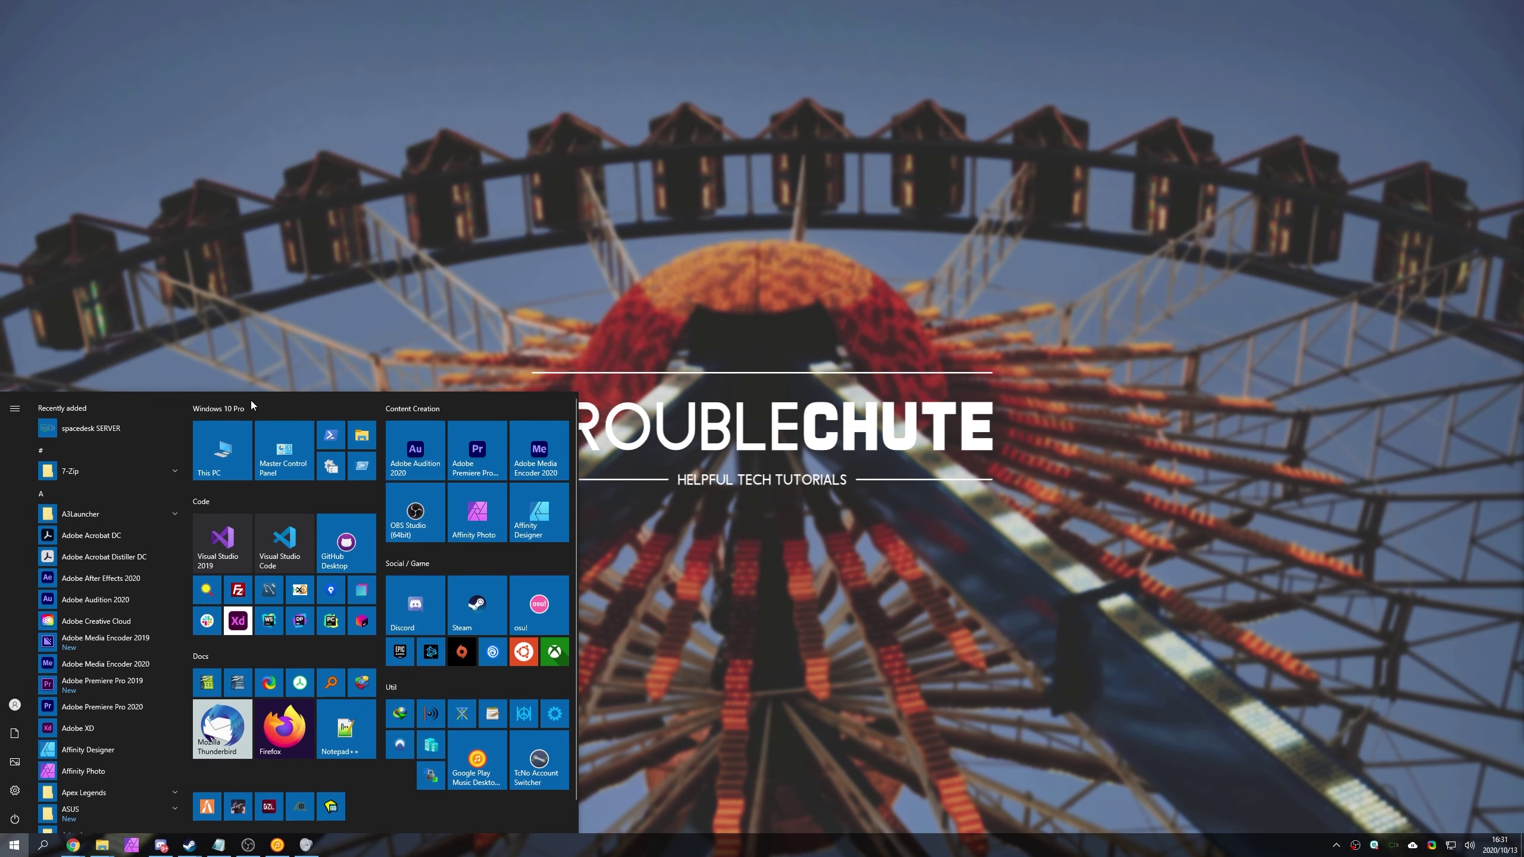
Step: Choose Uninstall for spacedesk SERVER in Start, then open Control Panel by searching 'control'
right_click(107, 428)
left_click(160, 480)
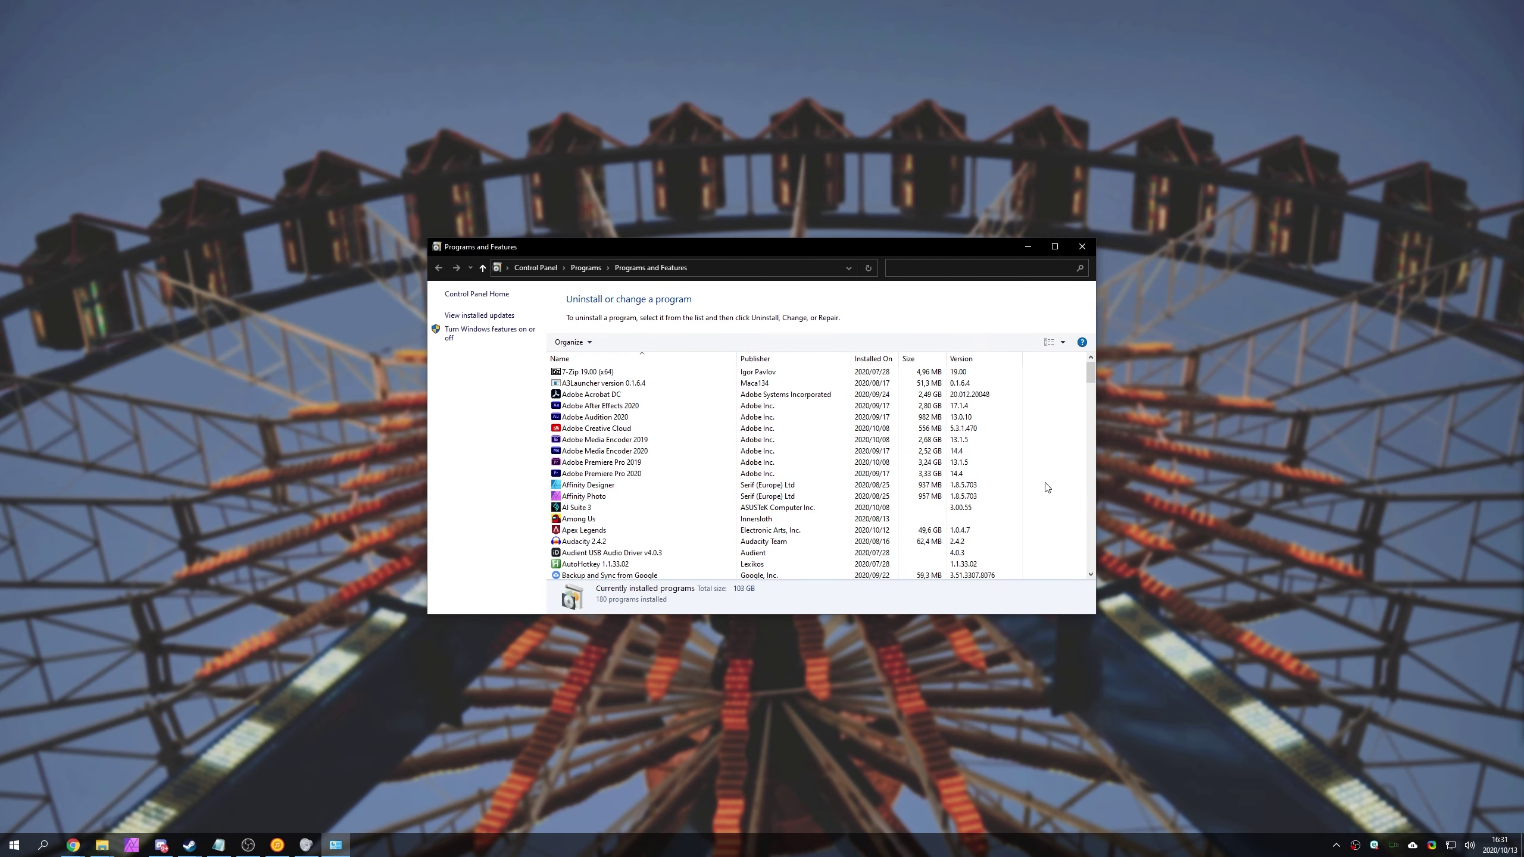
key("super")
type("control")
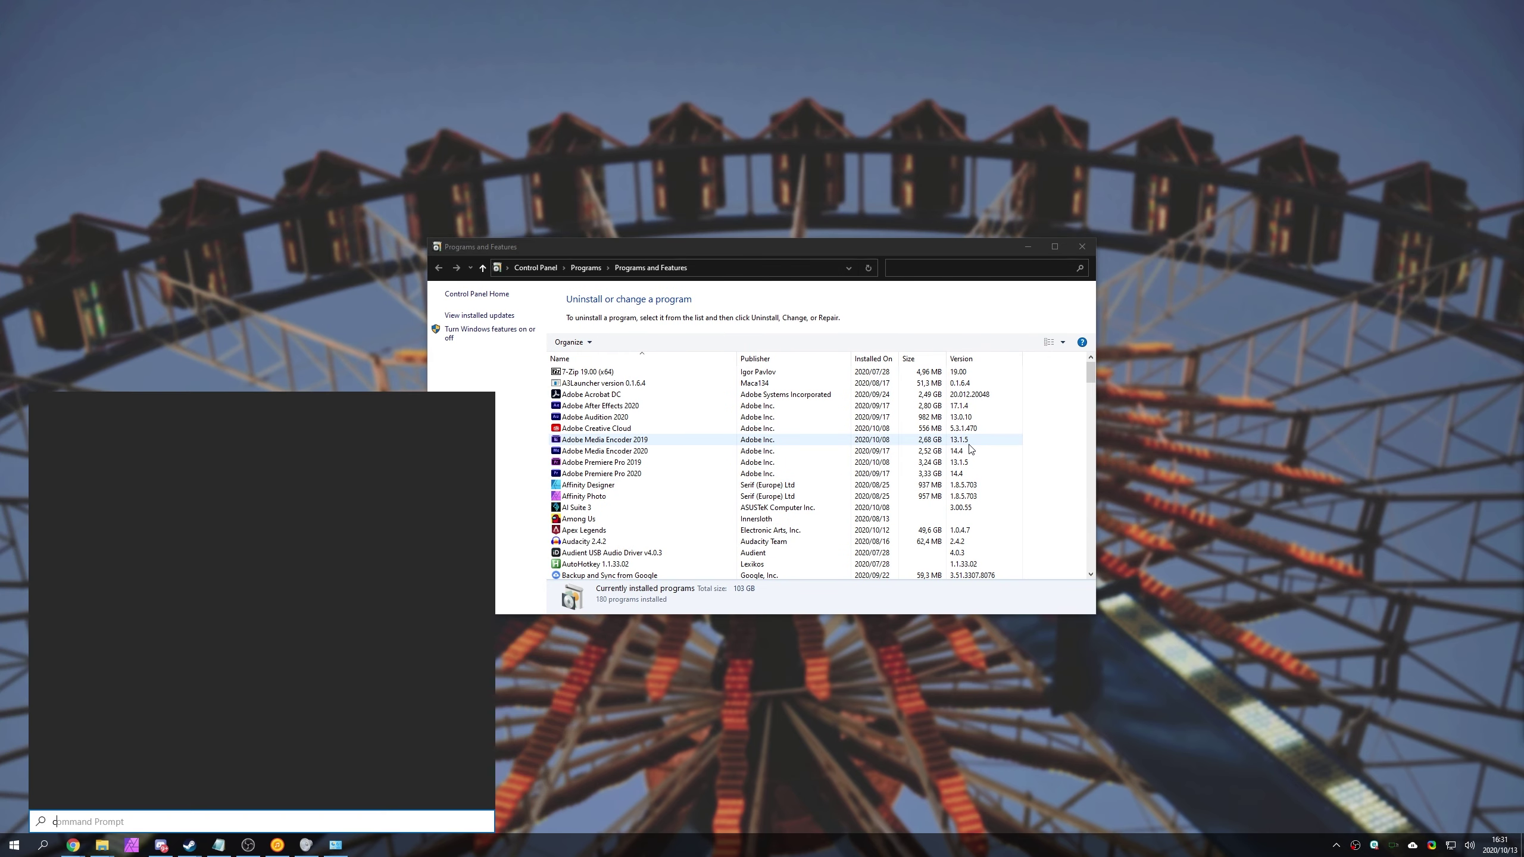
left_click(177, 451)
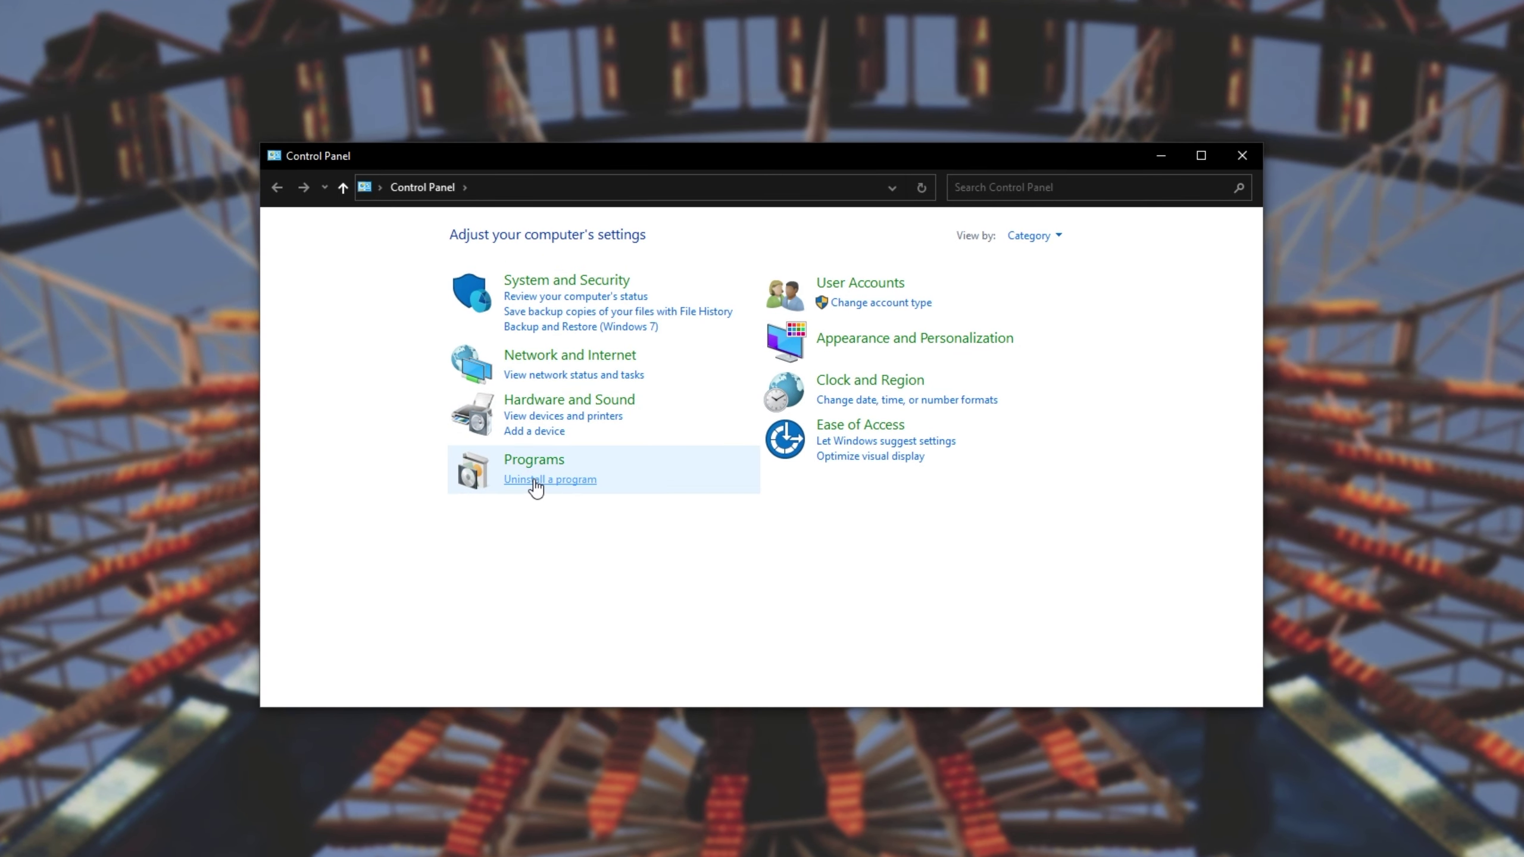
Step: Uninstall spacedesk Windows DRIVER from Programs and Features, confirming Yes
left_click(546, 482)
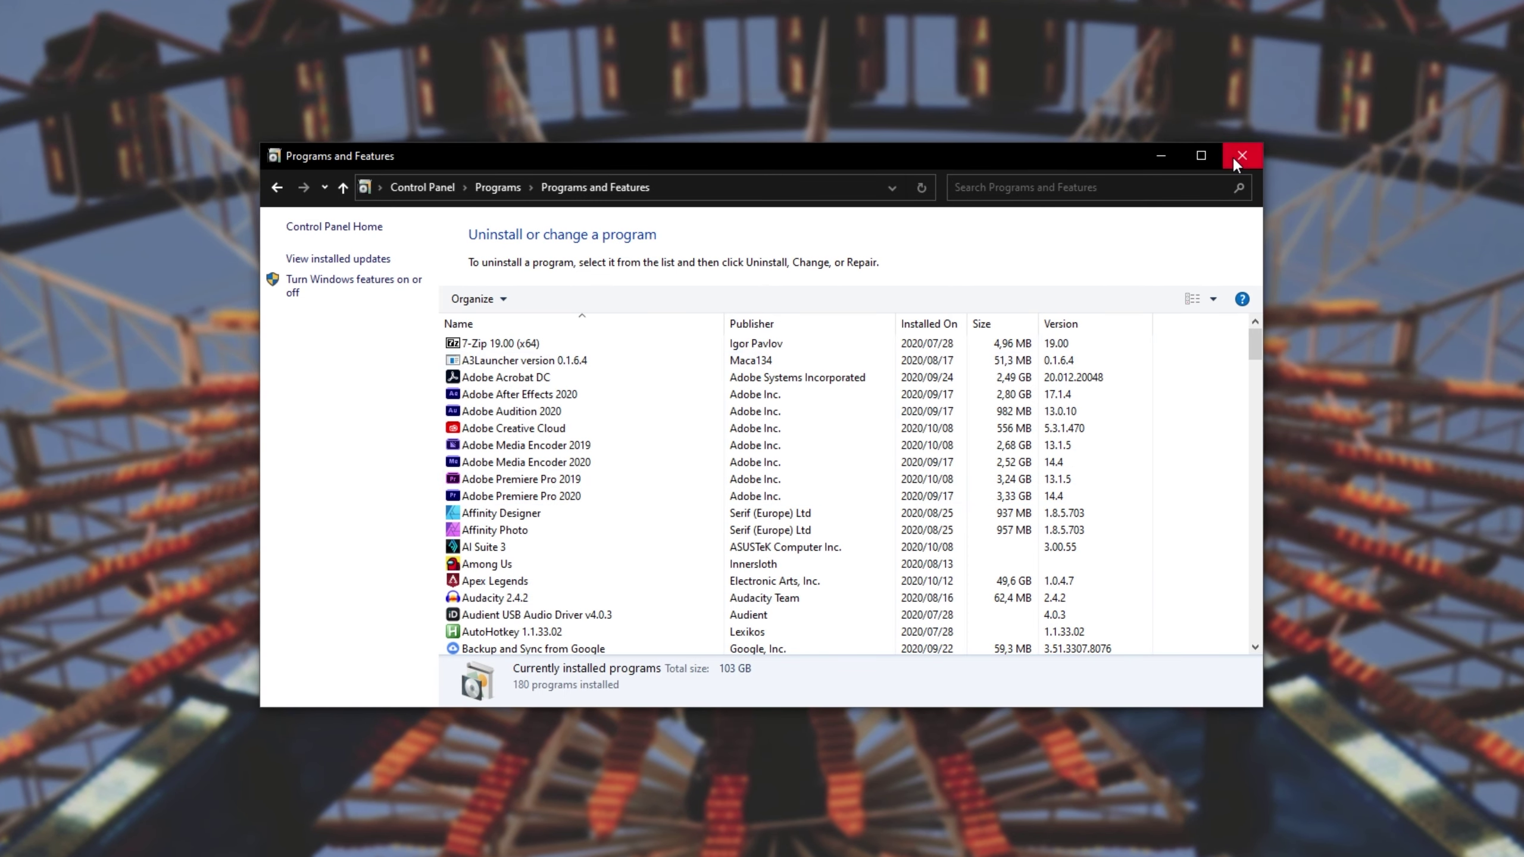
left_click(1077, 447)
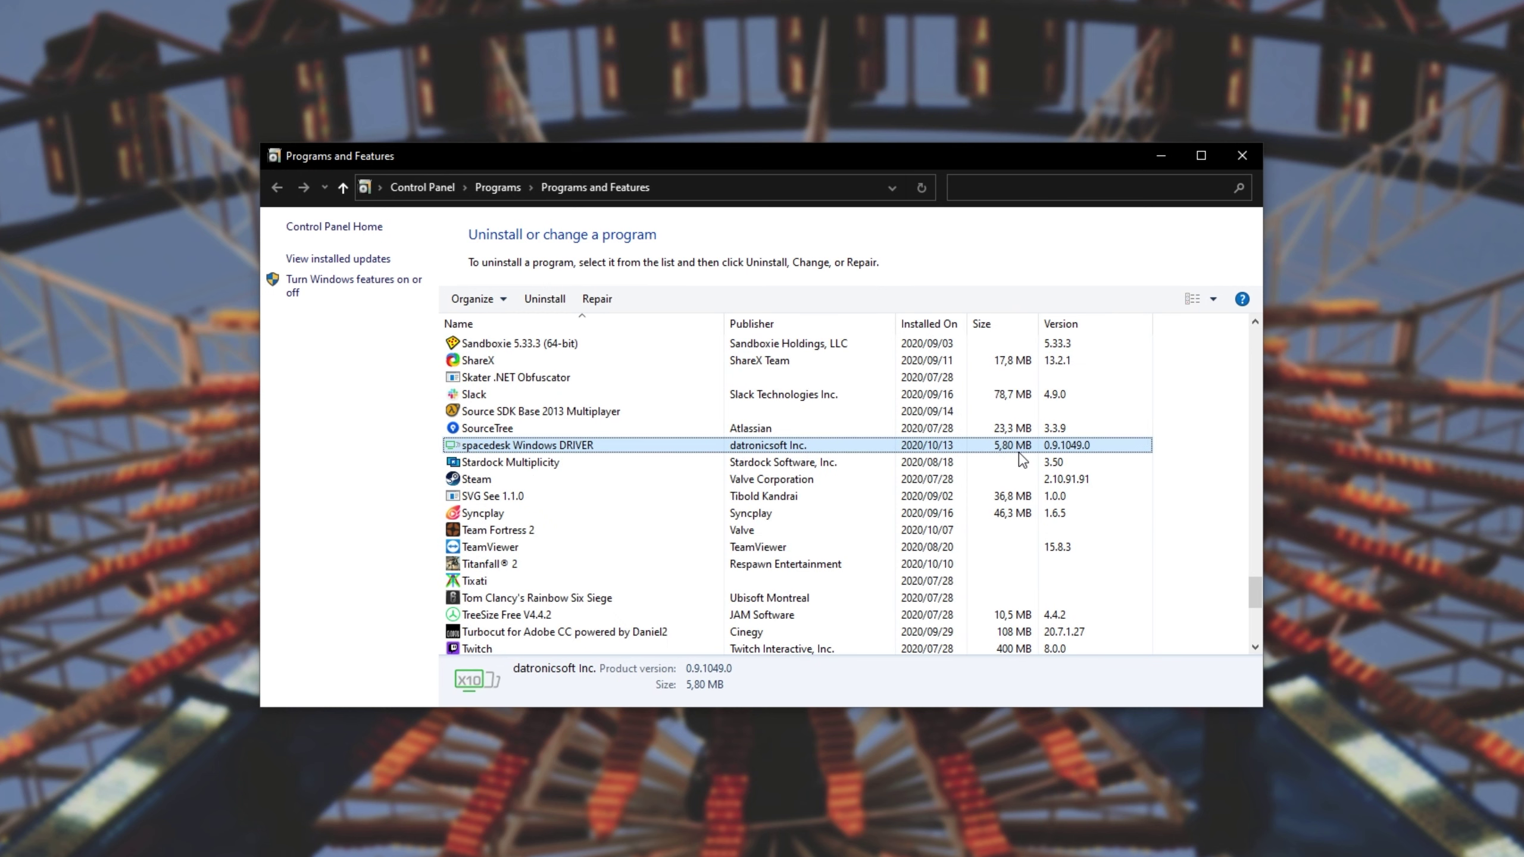
double_click(732, 452)
key("Return")
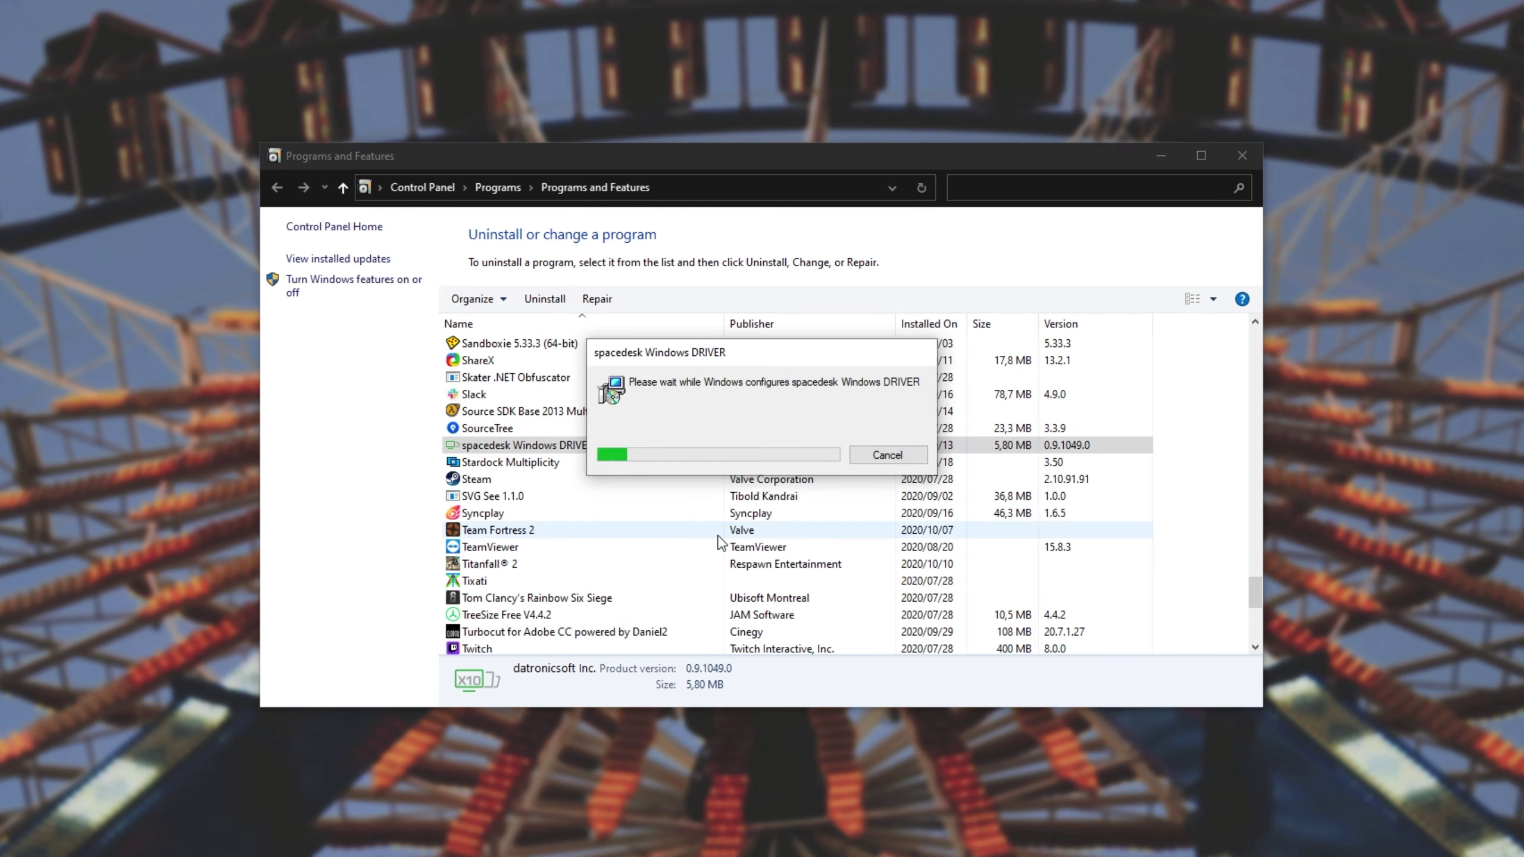